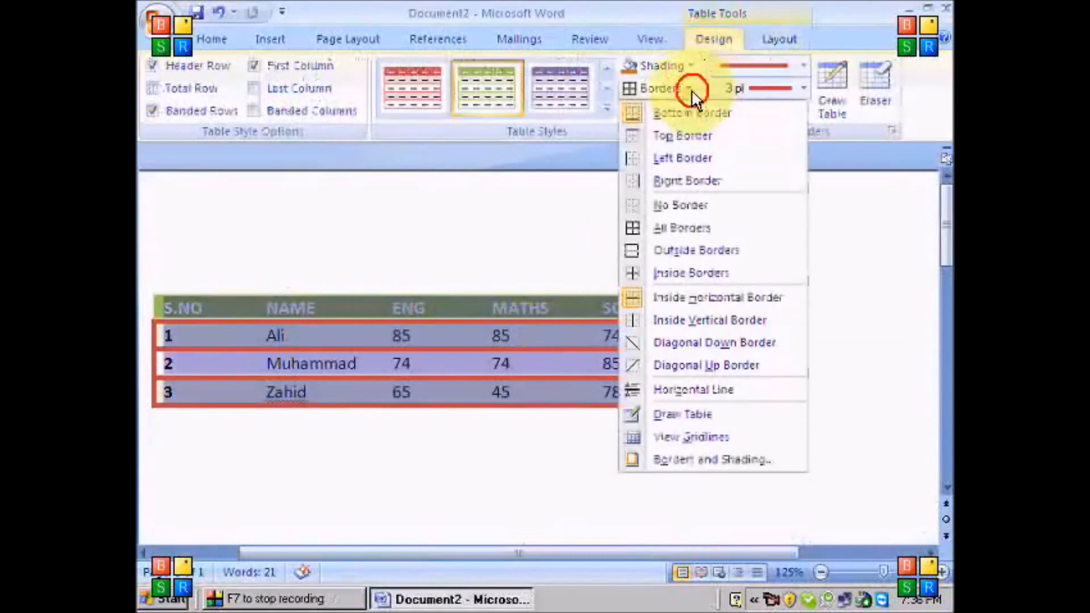
- Apply all borders to the selected marks table, and set the border pen to a ¾ pt single solid line
click(670, 226)
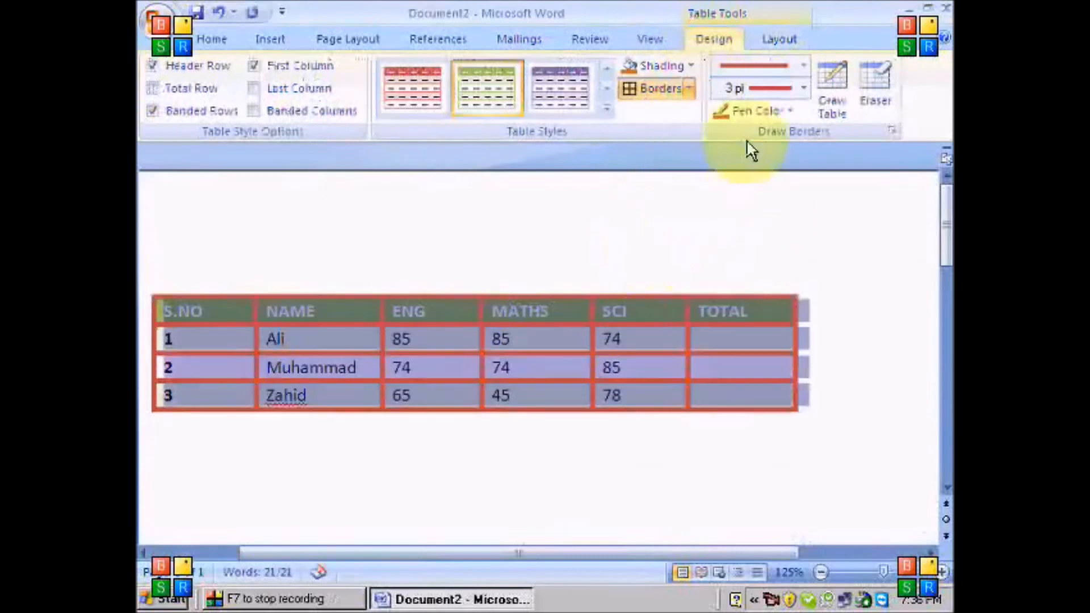
click(802, 88)
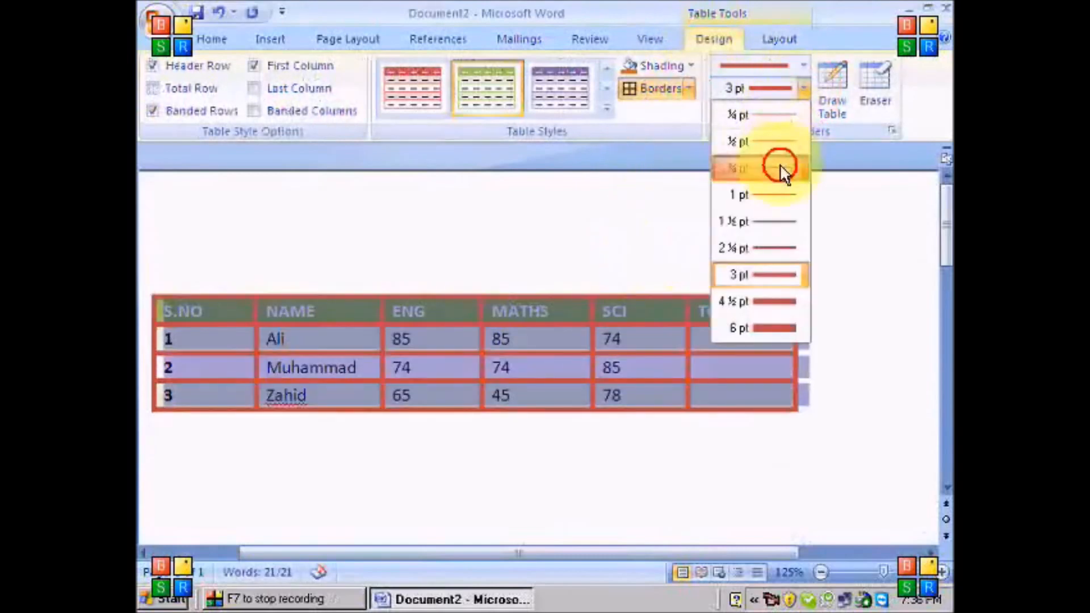
click(779, 166)
click(800, 66)
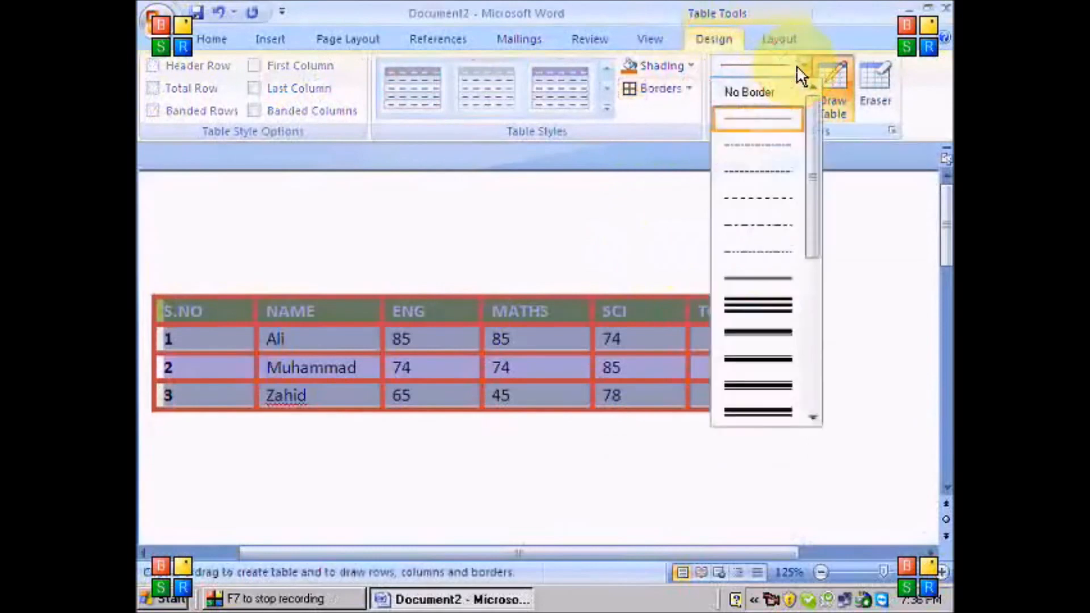
click(786, 121)
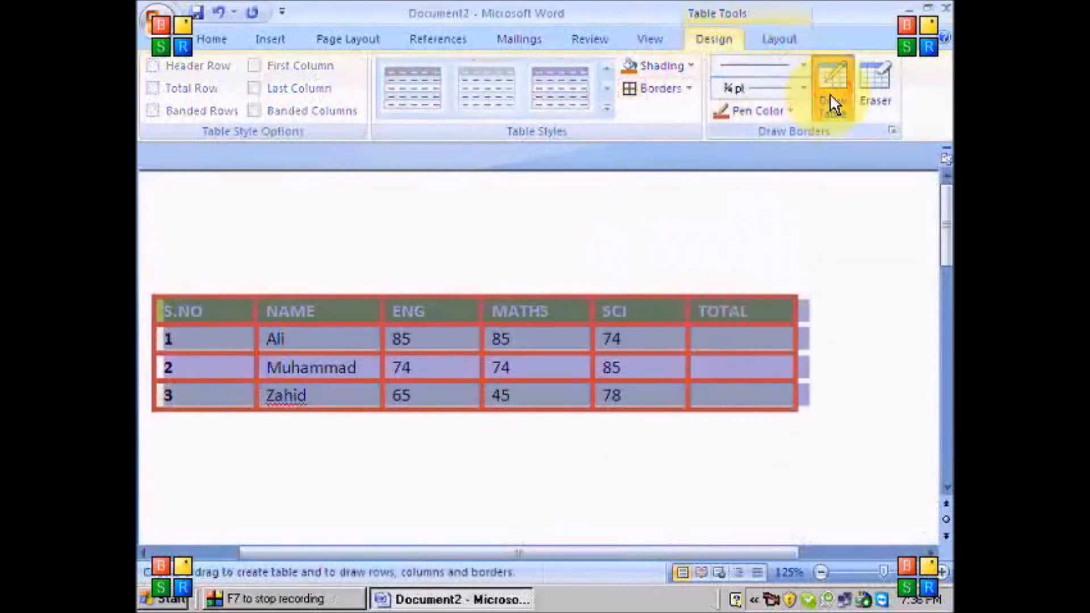
- Redraw the table's outer and horizontal borders with the ¾ pt line using Draw Table
click(830, 96)
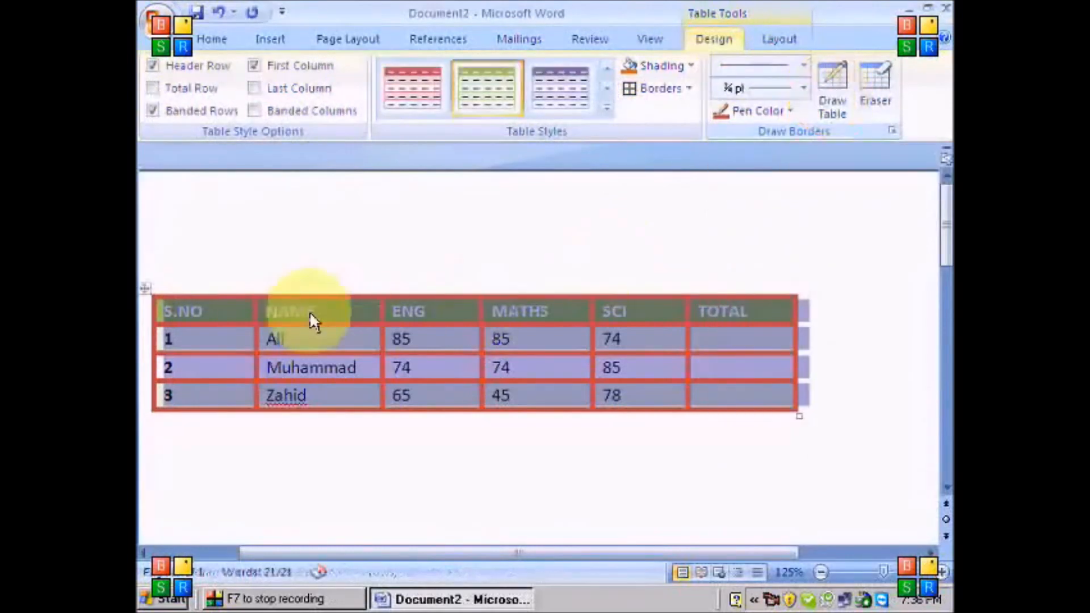
click(833, 93)
mouse_move(190, 283)
mouse_down()
mouse_move(414, 267)
mouse_move(710, 297)
mouse_move(810, 291)
mouse_move(806, 382)
mouse_move(802, 403)
mouse_move(238, 408)
mouse_move(170, 382)
mouse_move(161, 395)
mouse_move(146, 321)
mouse_up()
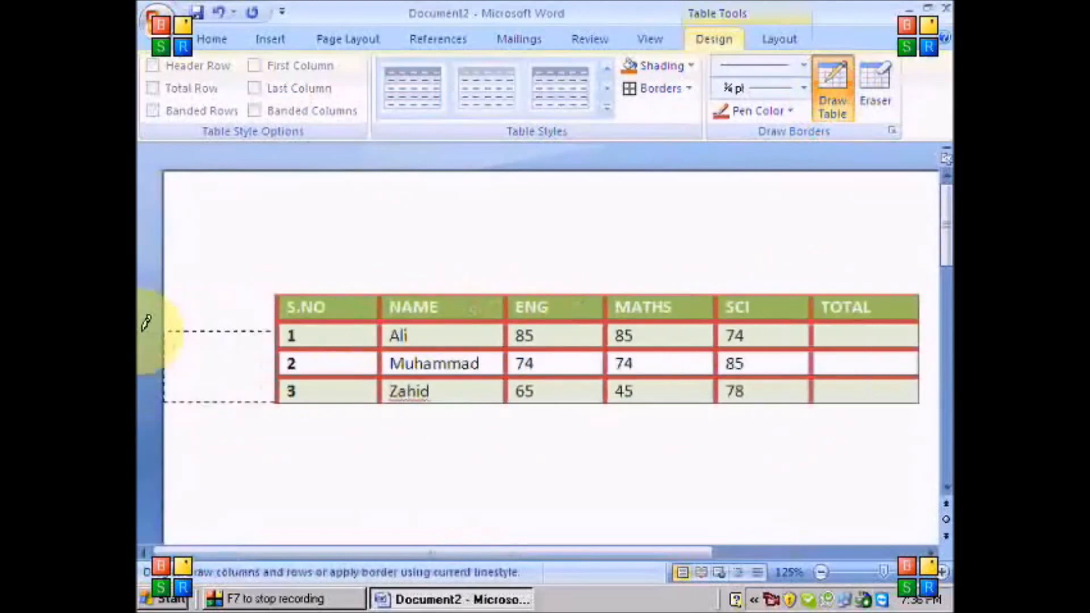
drag(275, 287, 316, 313)
mouse_move(769, 310)
mouse_down()
mouse_move(852, 317)
mouse_move(716, 343)
mouse_move(357, 347)
mouse_move(355, 360)
mouse_up()
drag(817, 366, 822, 366)
- Redraw the five inner column borders, from SCI–TOTAL back to S.NO–NAME, with the ¾ pt line
drag(813, 311, 813, 386)
drag(720, 301, 720, 388)
drag(609, 297, 616, 369)
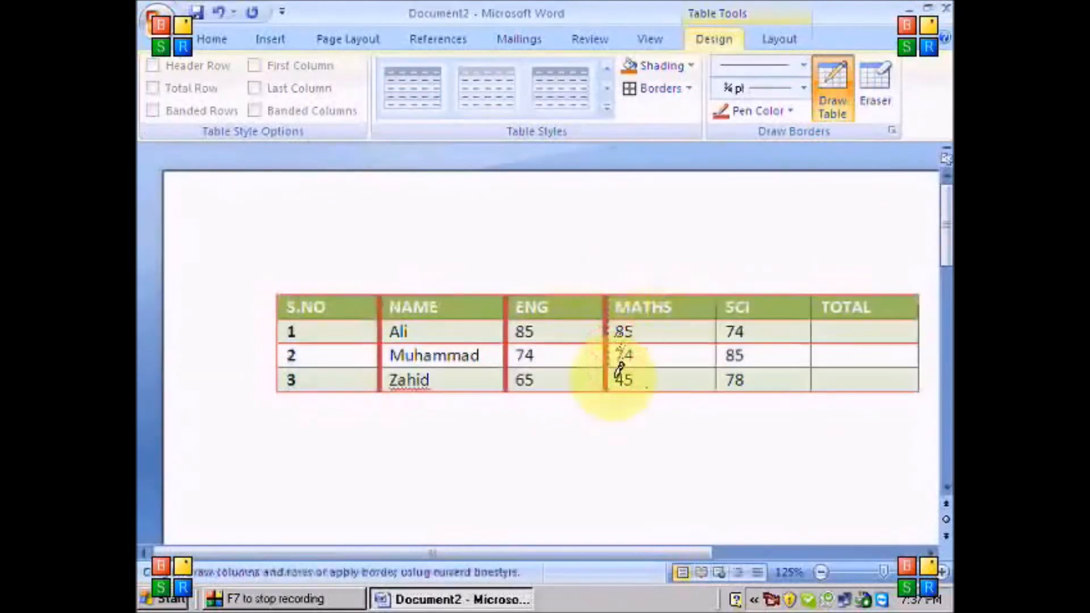
drag(505, 298, 517, 387)
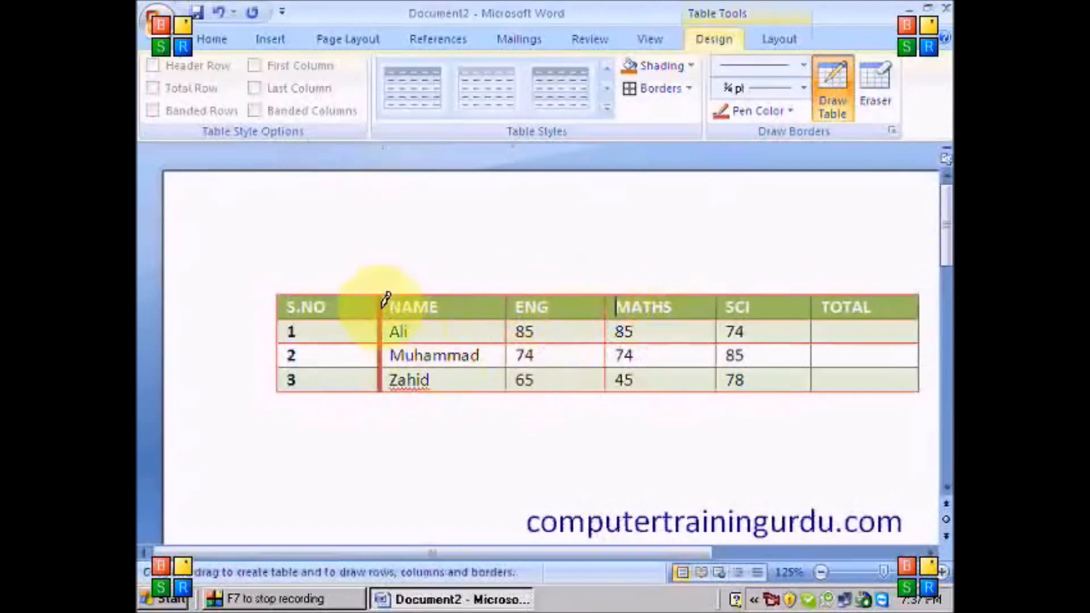
drag(382, 297, 382, 377)
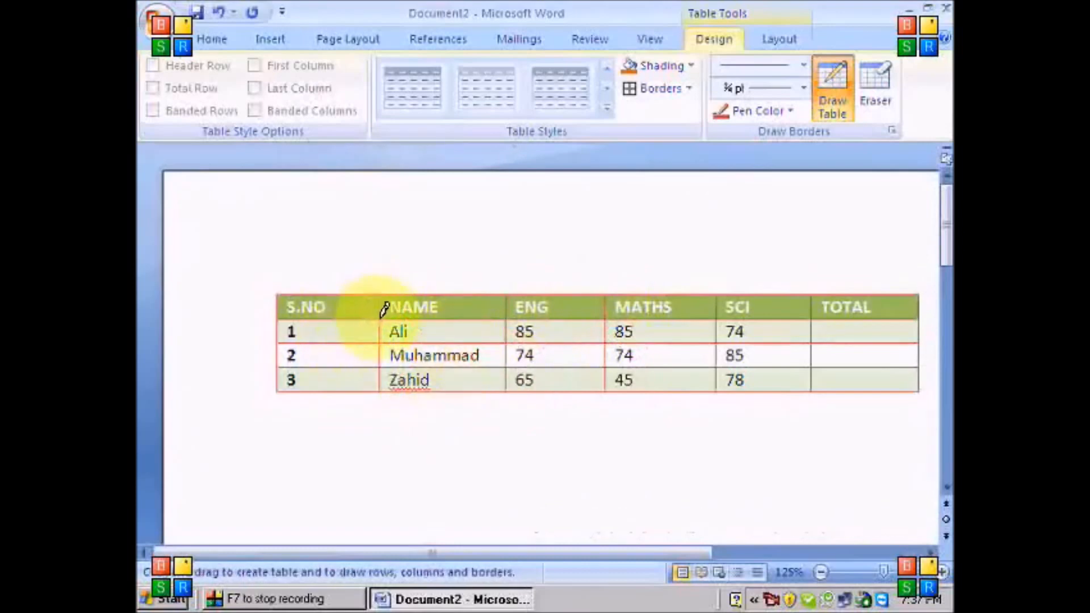
key(Escape)
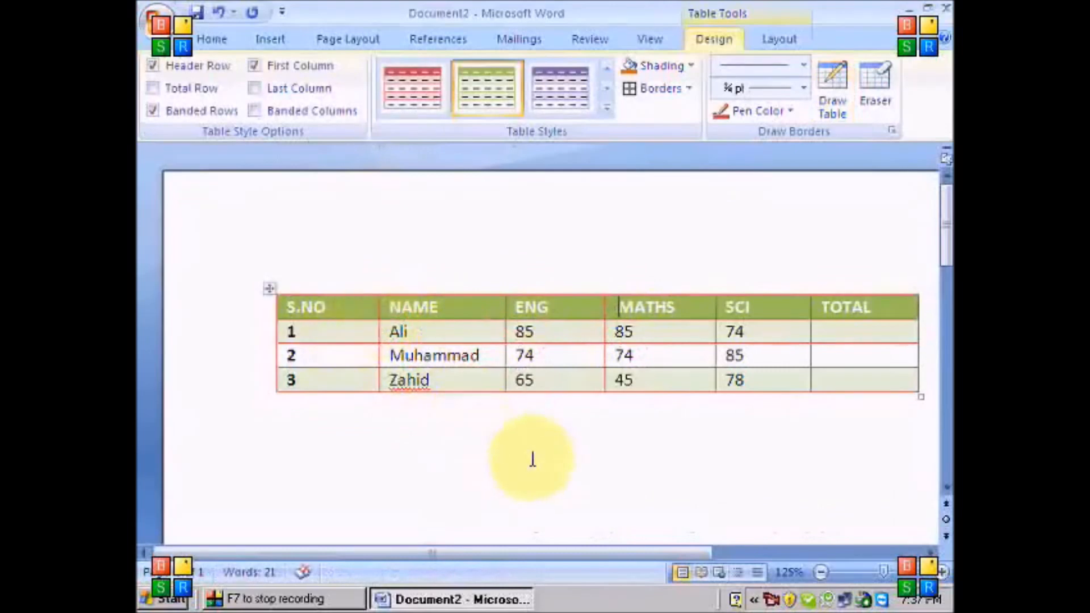
- Append the student's second name after the existing name in row 2 of the NAME column
click(491, 354)
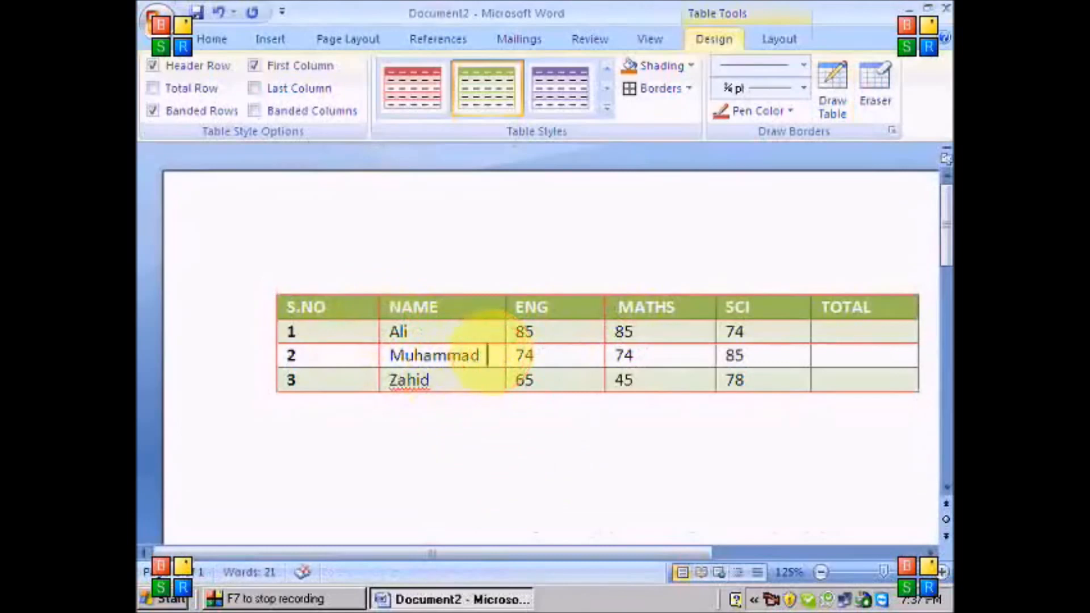
text(Wasim)
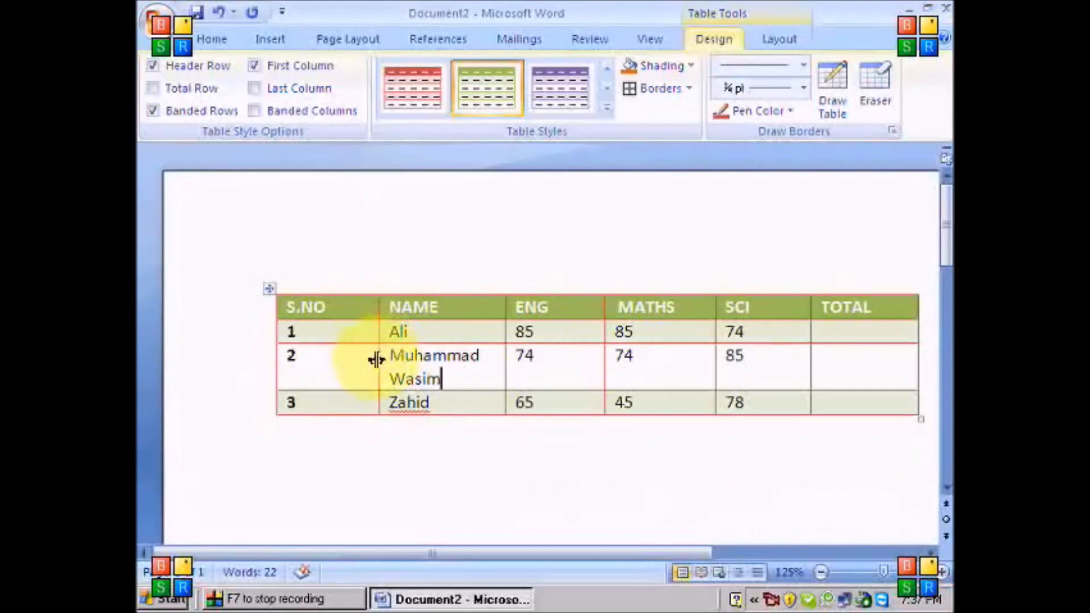
- Narrow the S.NO, ENG, MATHS and SCI columns and widen the NAME column so the full name fits on one line
drag(376, 359, 342, 372)
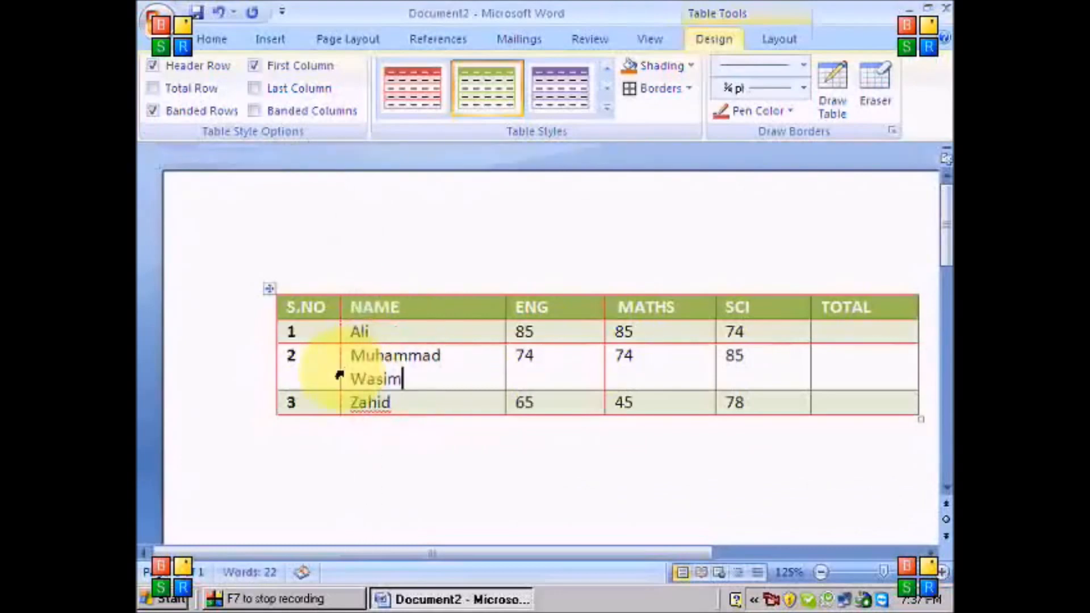
click(404, 377)
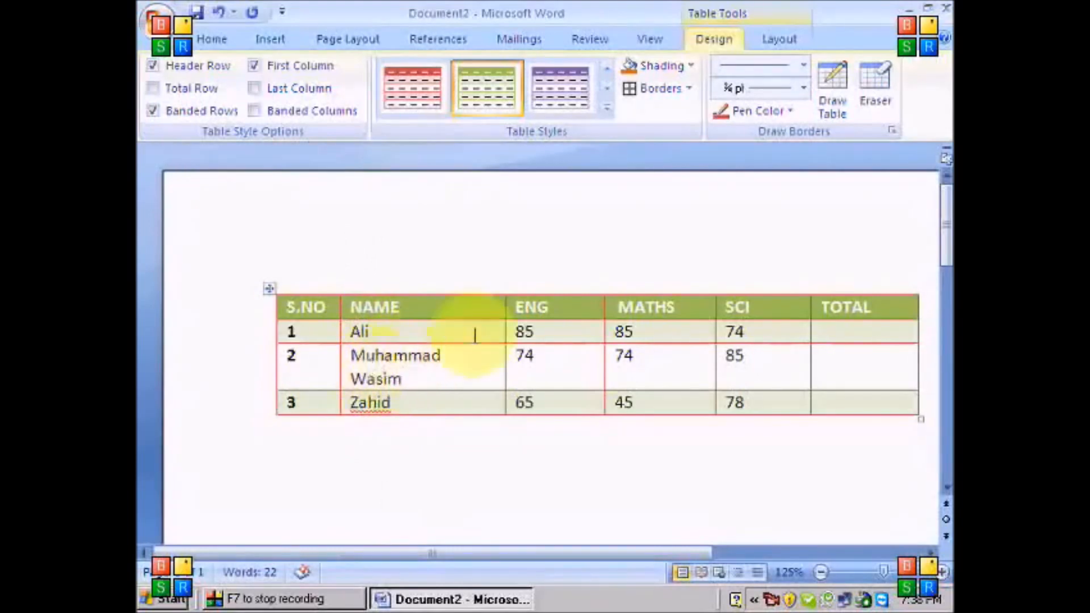
drag(712, 366, 740, 369)
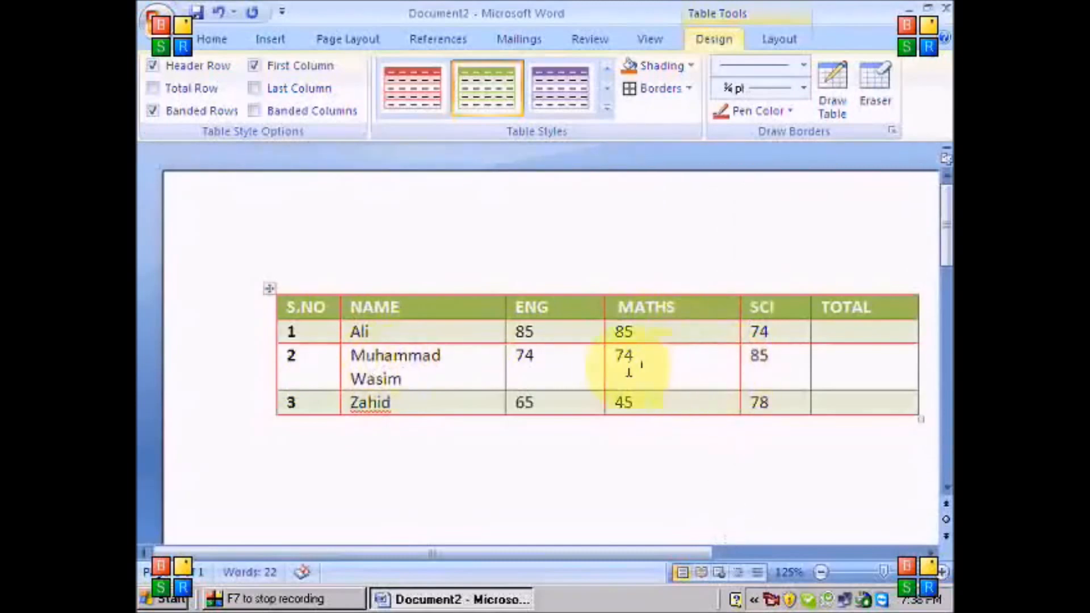
drag(603, 360, 655, 369)
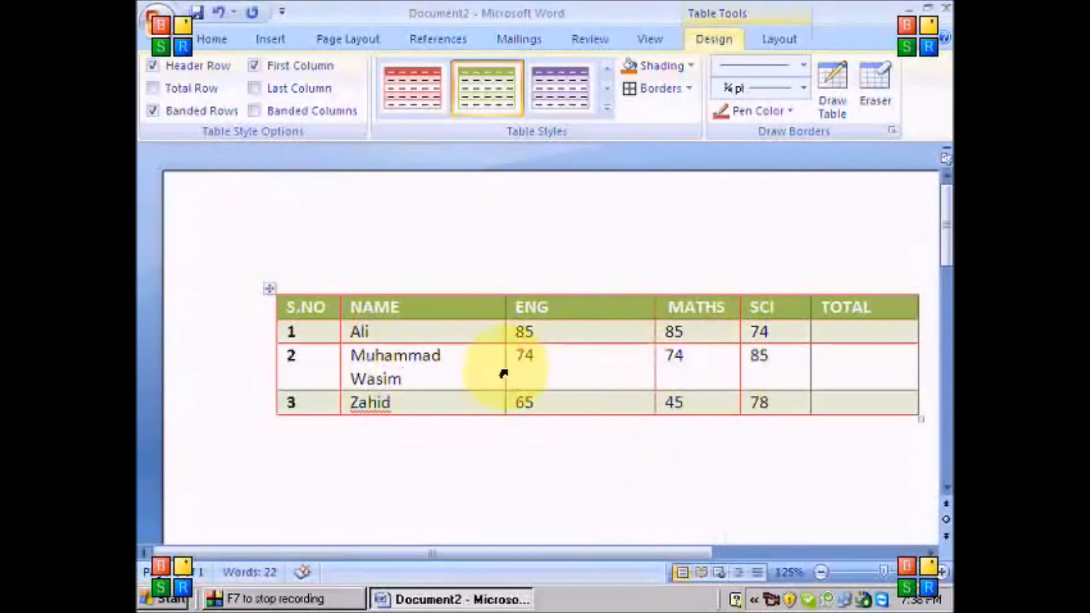
drag(503, 369, 587, 377)
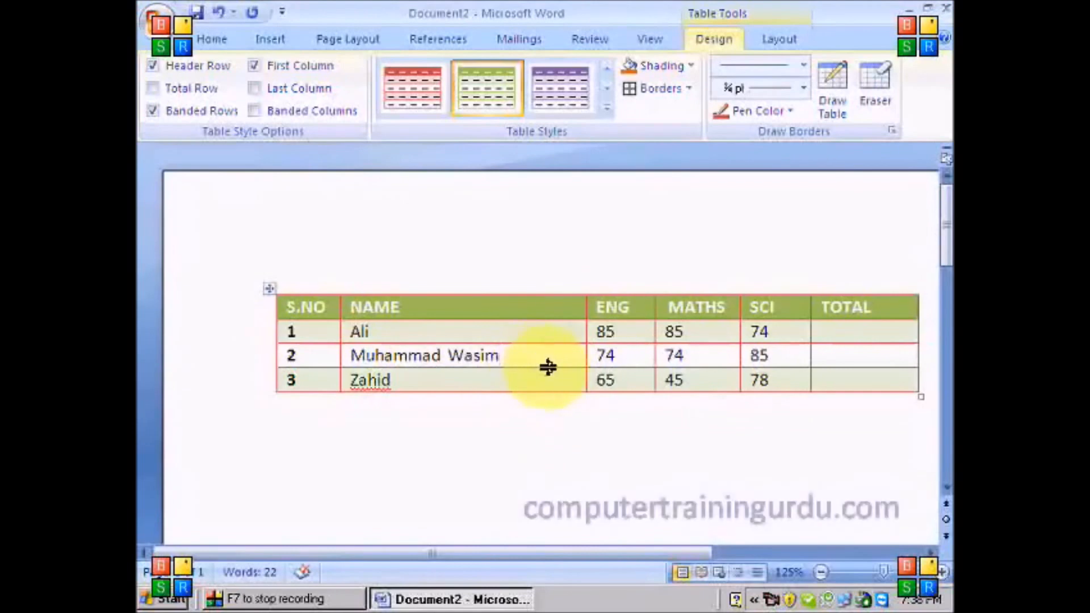
- Increase the height of student rows 2 and 1 slightly by moving their lower borders down
drag(547, 367, 567, 382)
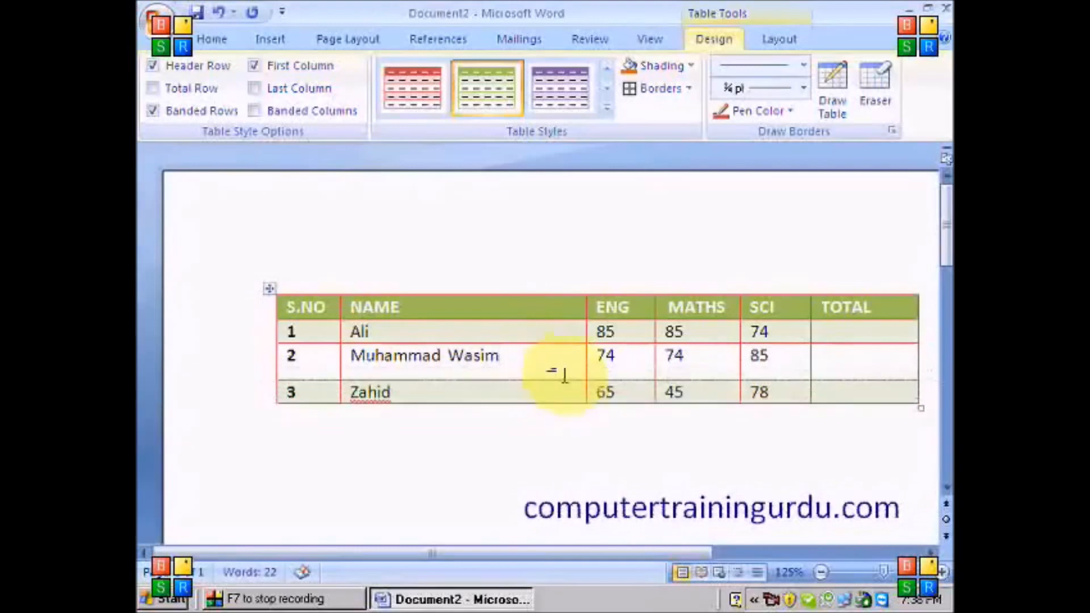
mouse_move(560, 343)
mouse_down()
mouse_move(569, 363)
mouse_move(570, 348)
mouse_up()
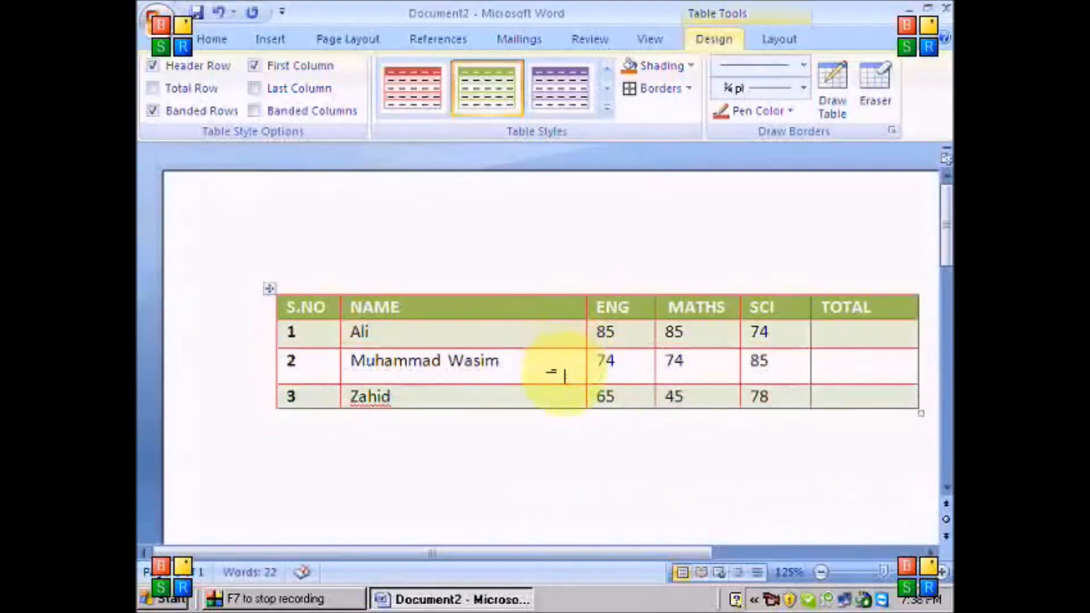
- Split the TOTAL cell of student row 1 into 2 columns and 1 row
click(774, 41)
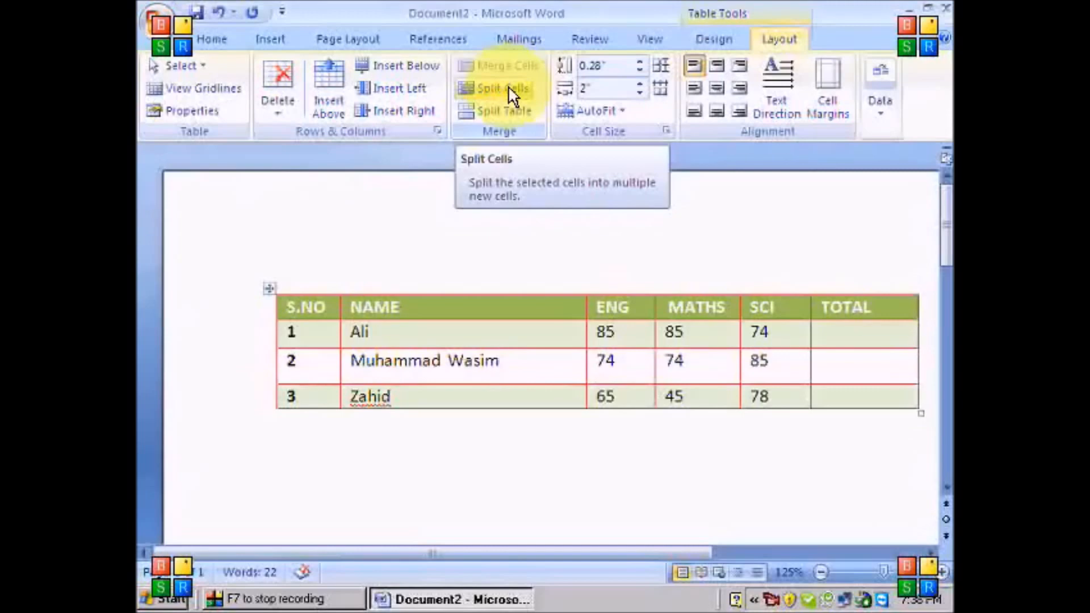
click(843, 337)
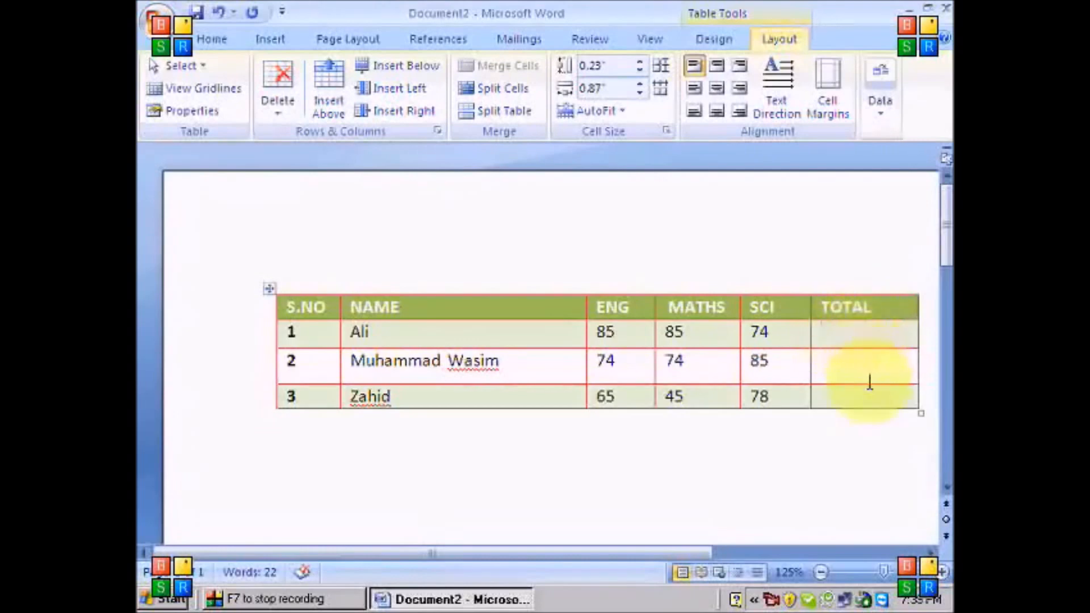
click(500, 88)
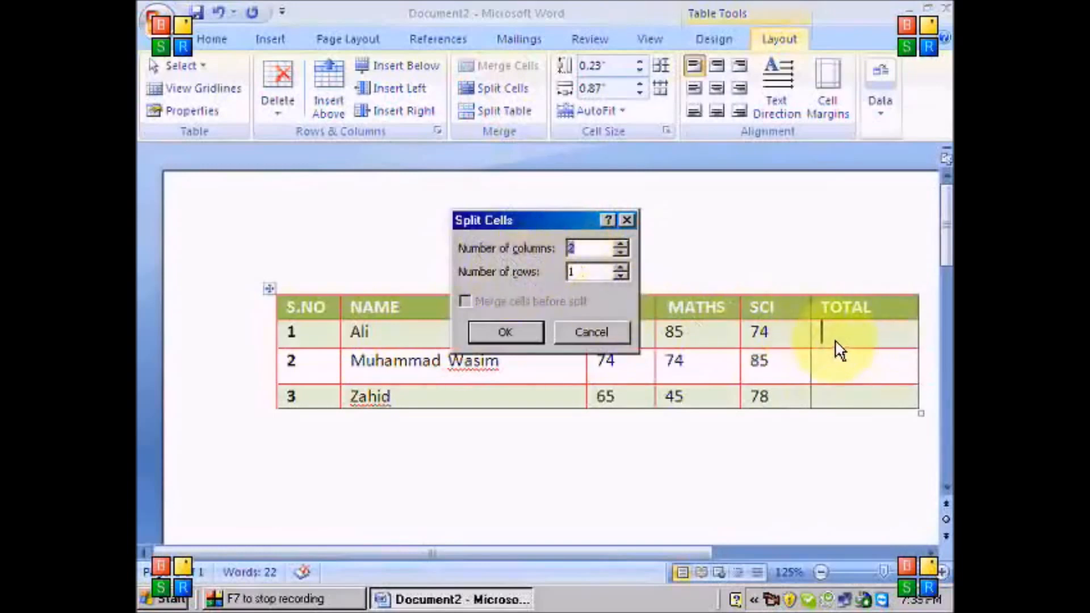
click(522, 332)
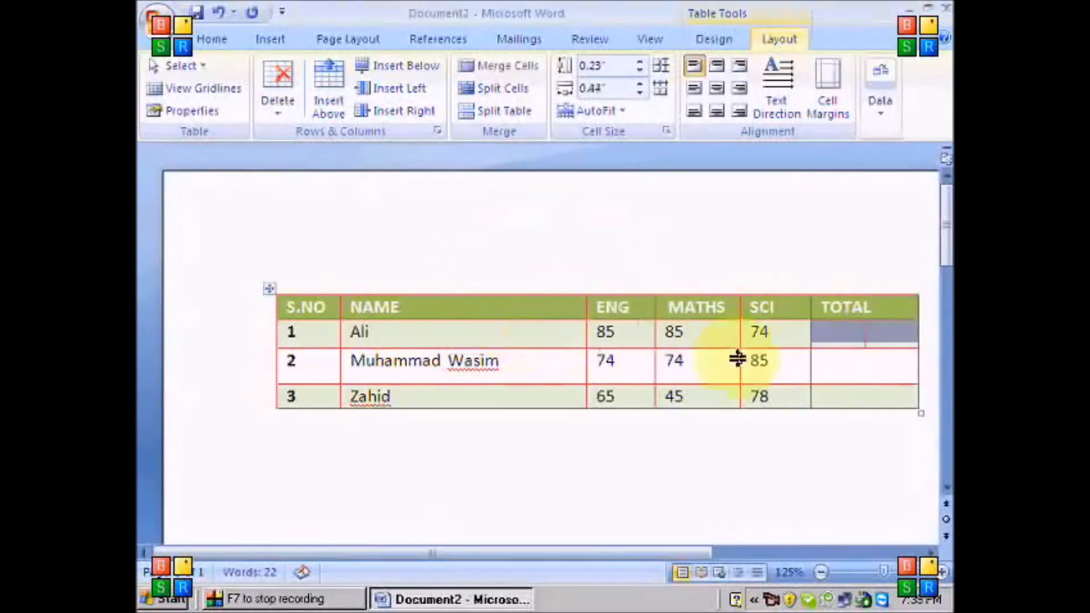
- Enter 300 in the second of the split TOTAL cells in student row 1
click(871, 367)
click(881, 334)
text(300)
click(851, 335)
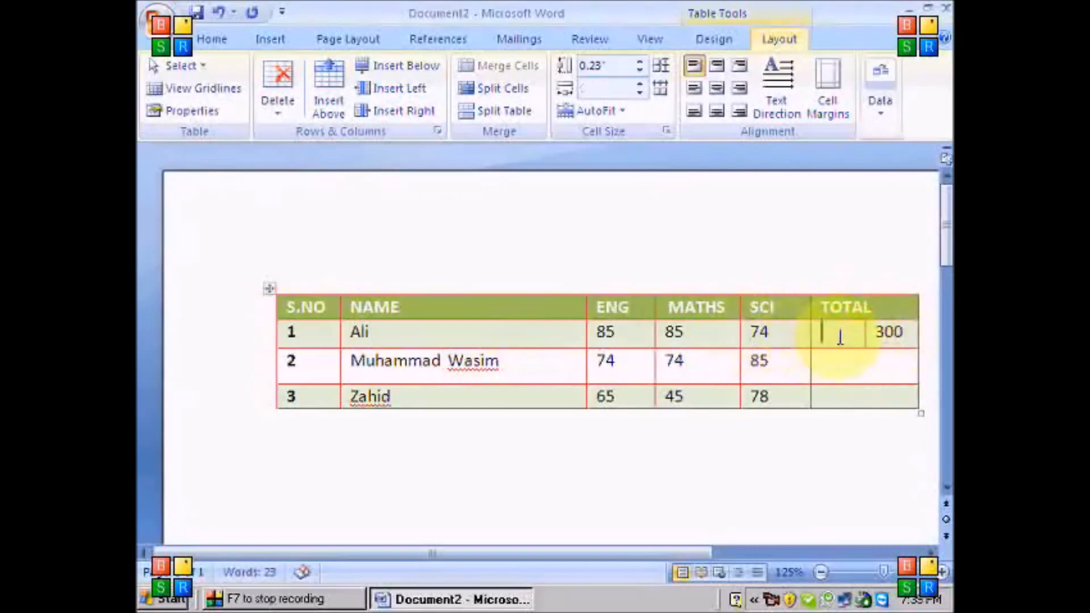
- Split the TOTAL cells of student rows 2 and 3 into 2 columns and 2 rows, merging cells before the split
click(856, 365)
click(857, 366)
drag(857, 382, 862, 404)
click(501, 75)
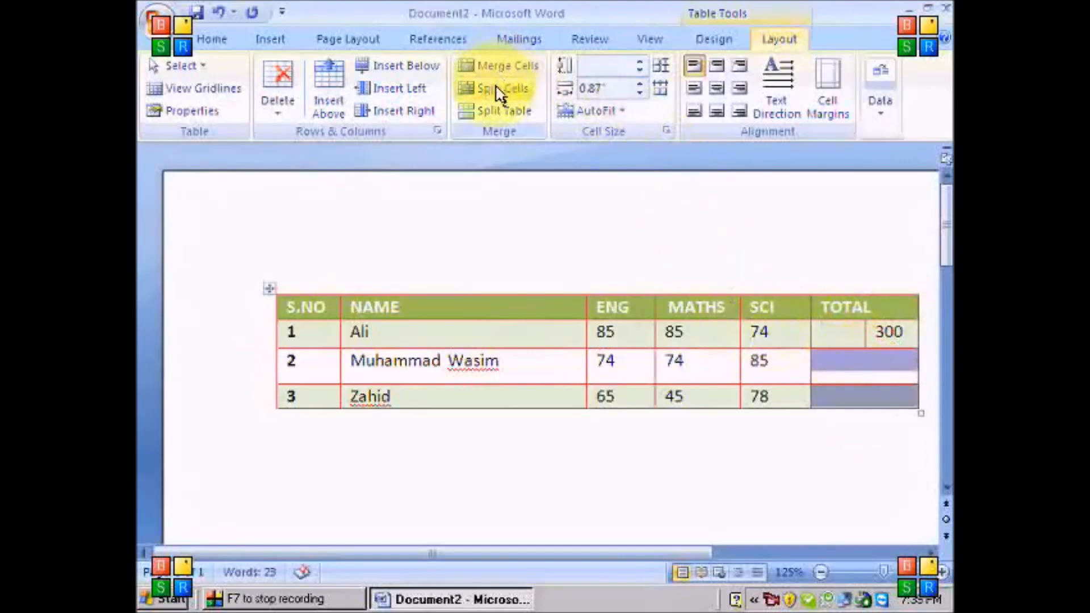
click(499, 92)
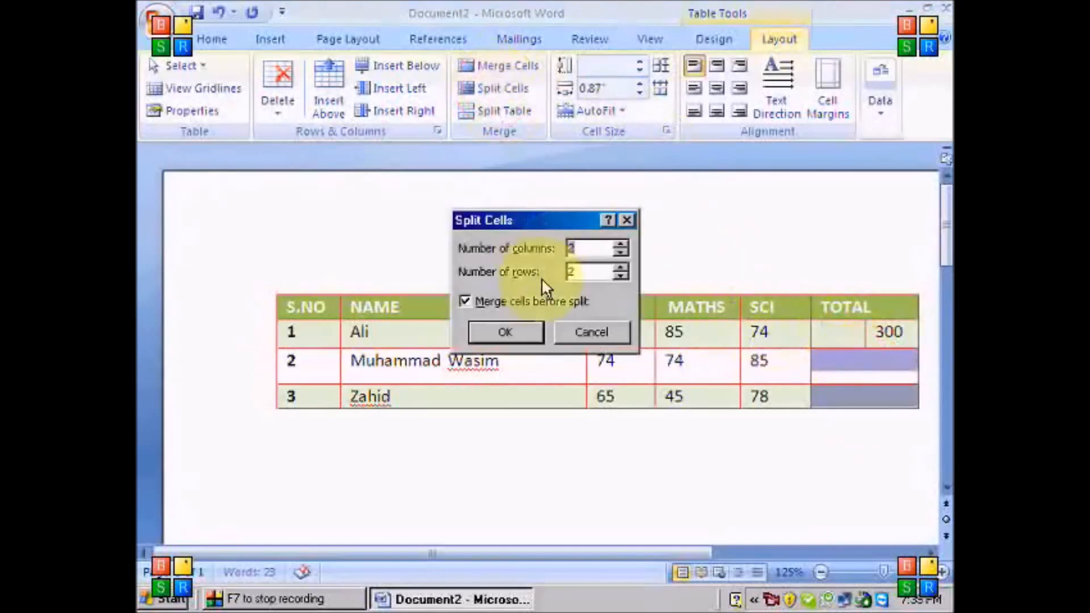
click(526, 332)
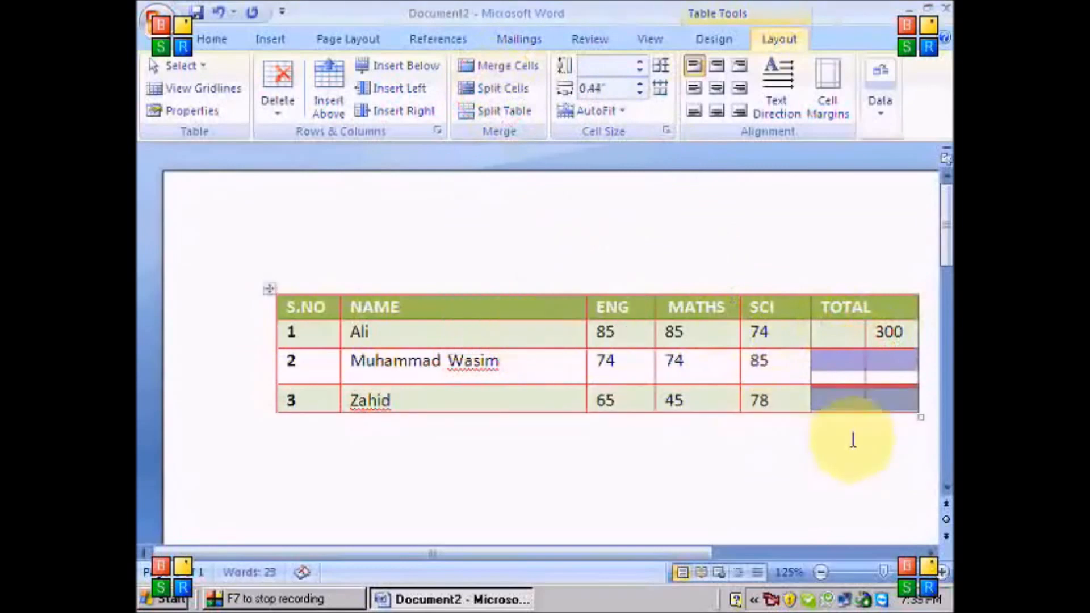
- Merge the two TOTAL cells of student row 2 into one, and do the same for student row 3
click(891, 366)
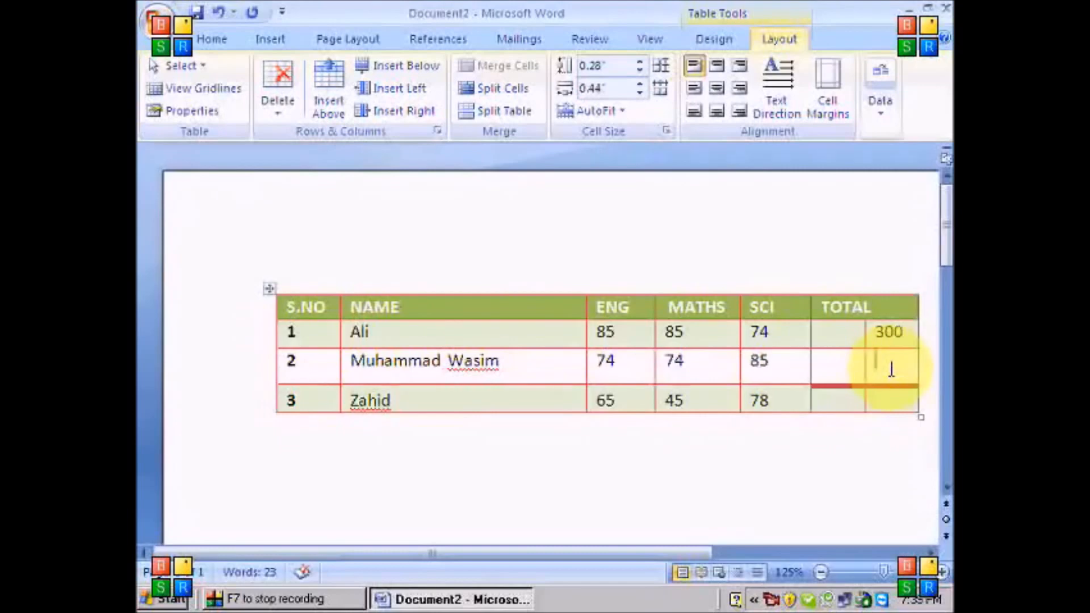
drag(842, 360, 871, 369)
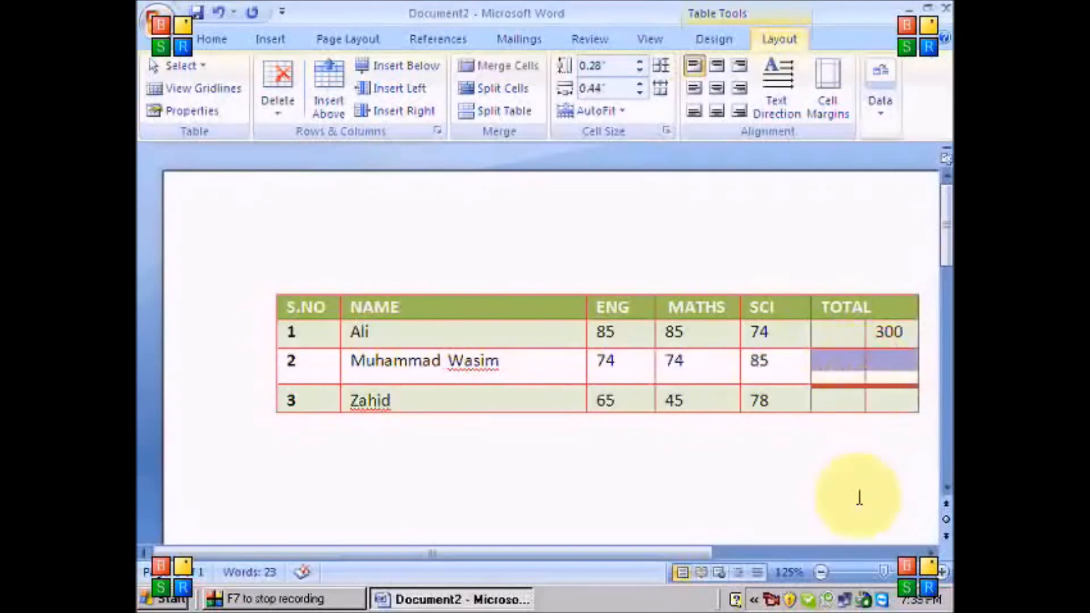
click(492, 66)
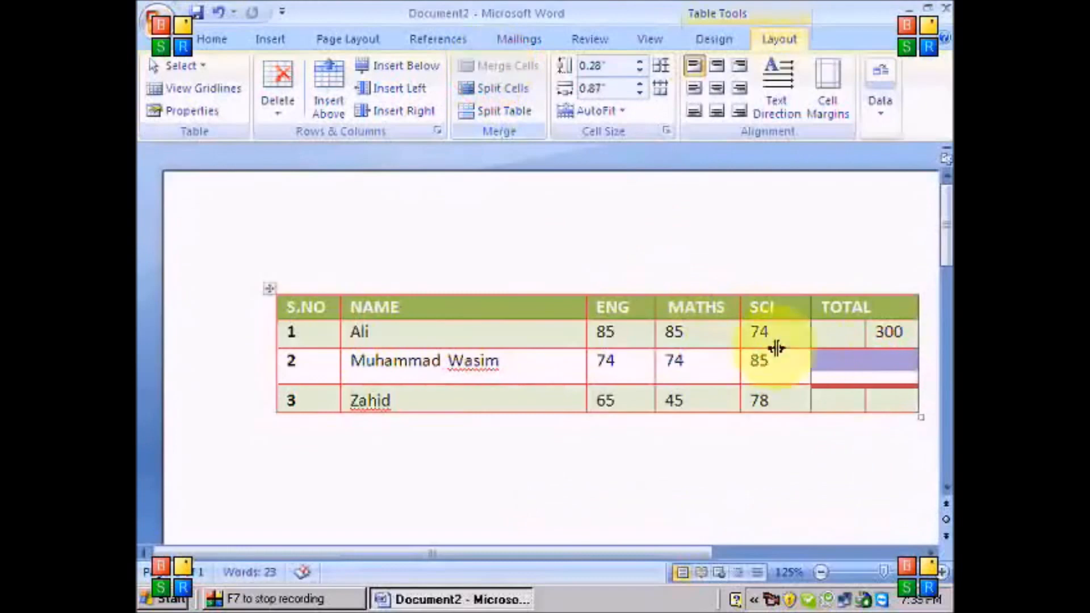
click(839, 406)
drag(840, 400, 870, 399)
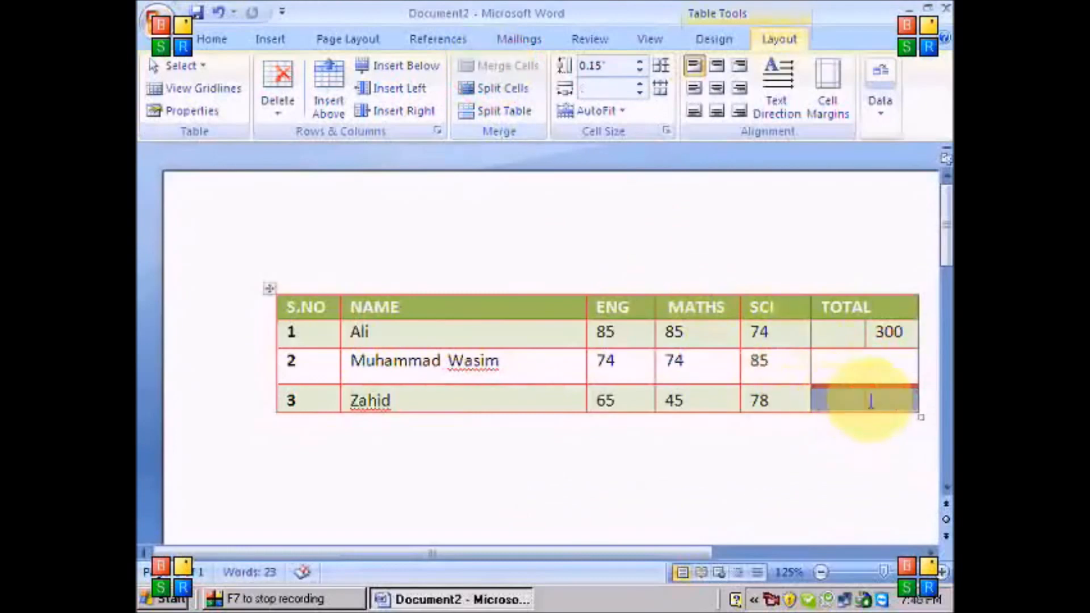
click(493, 67)
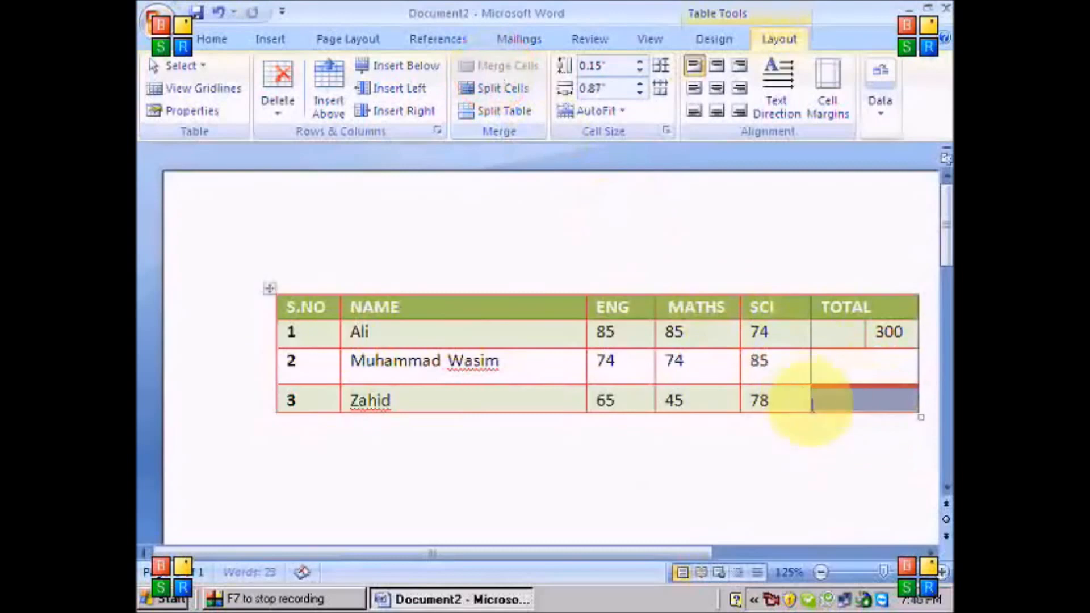
click(839, 445)
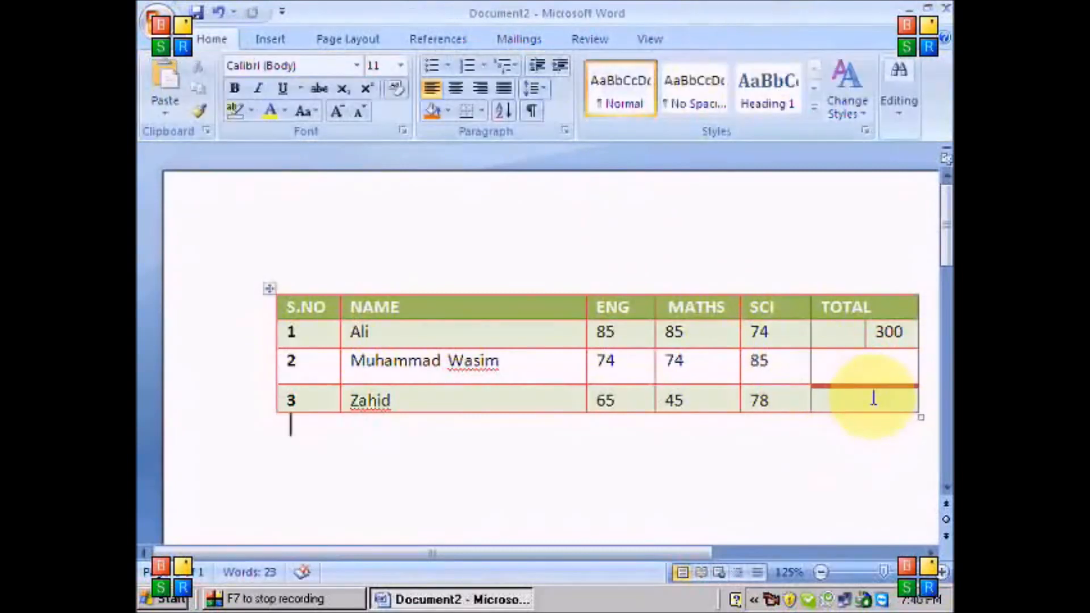
- Merge the two TOTAL cells of student row 1, including the one with 300, into a single cell
drag(852, 336, 870, 328)
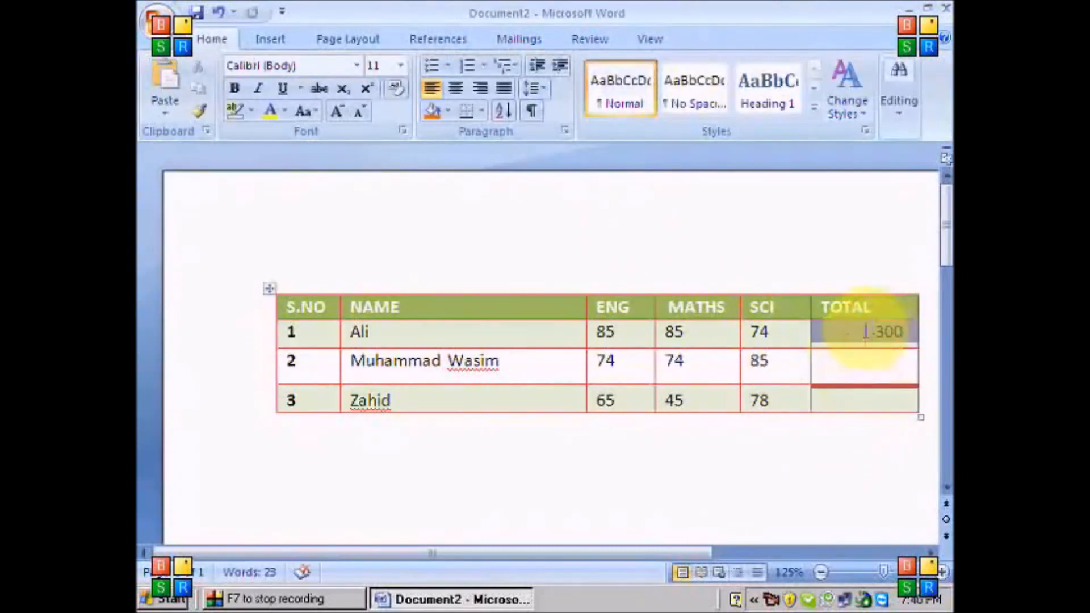
click(779, 39)
click(500, 66)
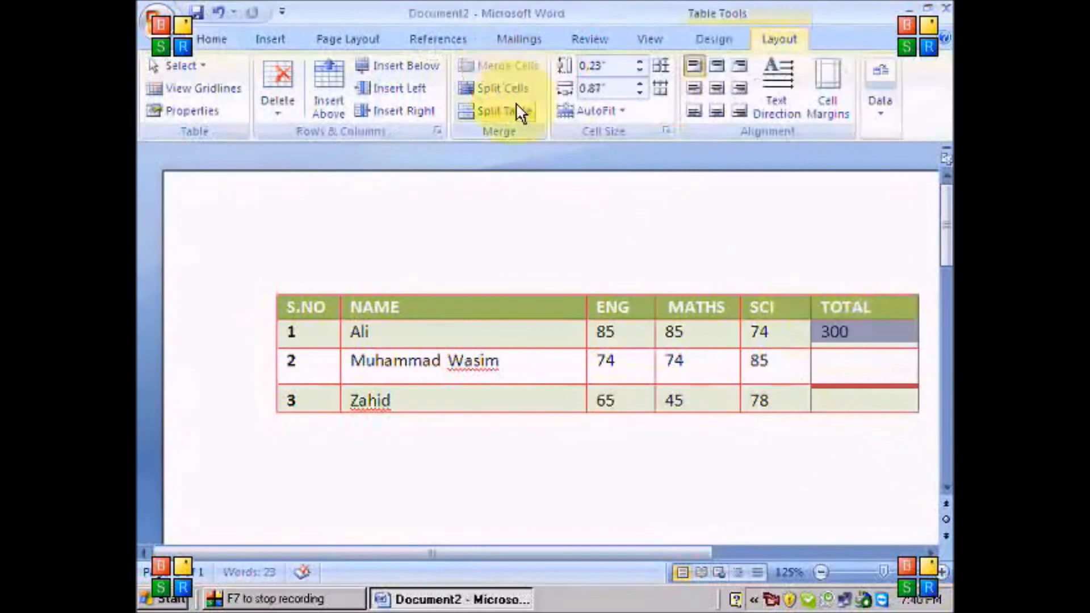
- Split the table above student row 2, and rejoin the two parts into one table
click(839, 416)
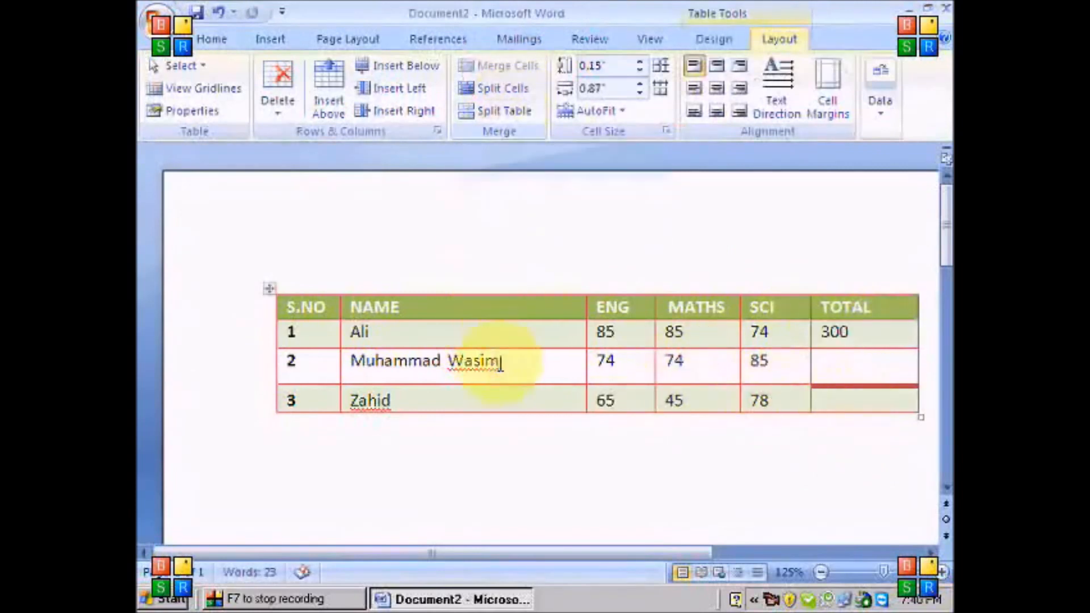
click(522, 367)
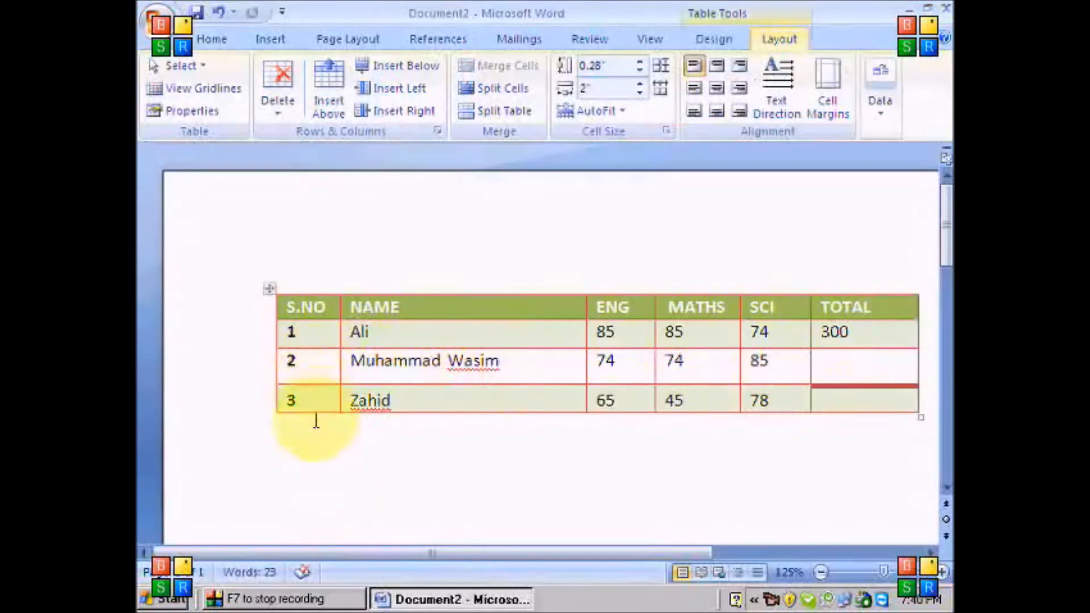
click(493, 111)
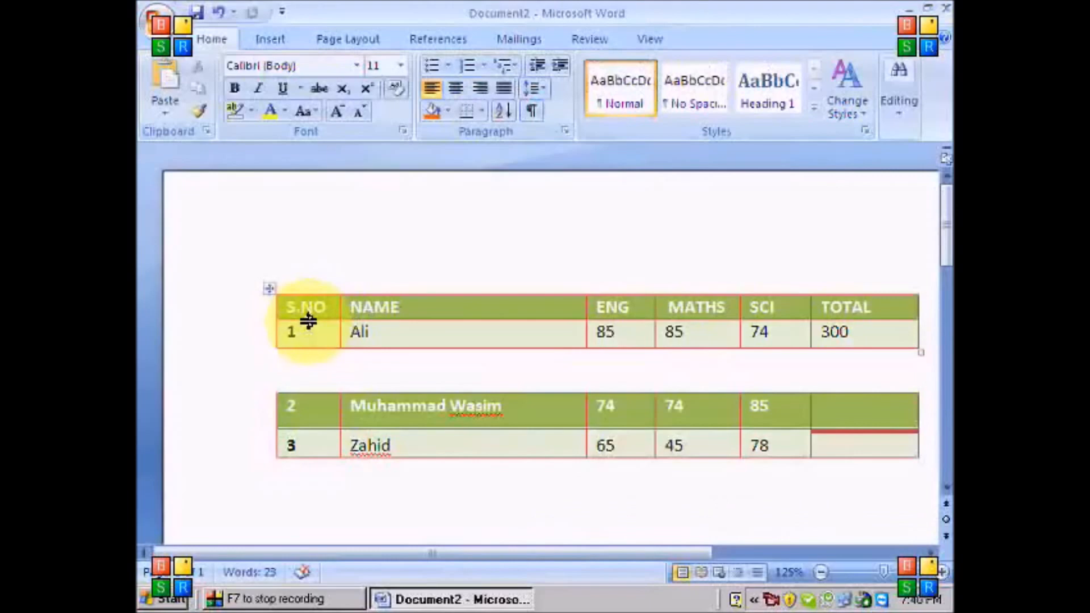
key(Delete)
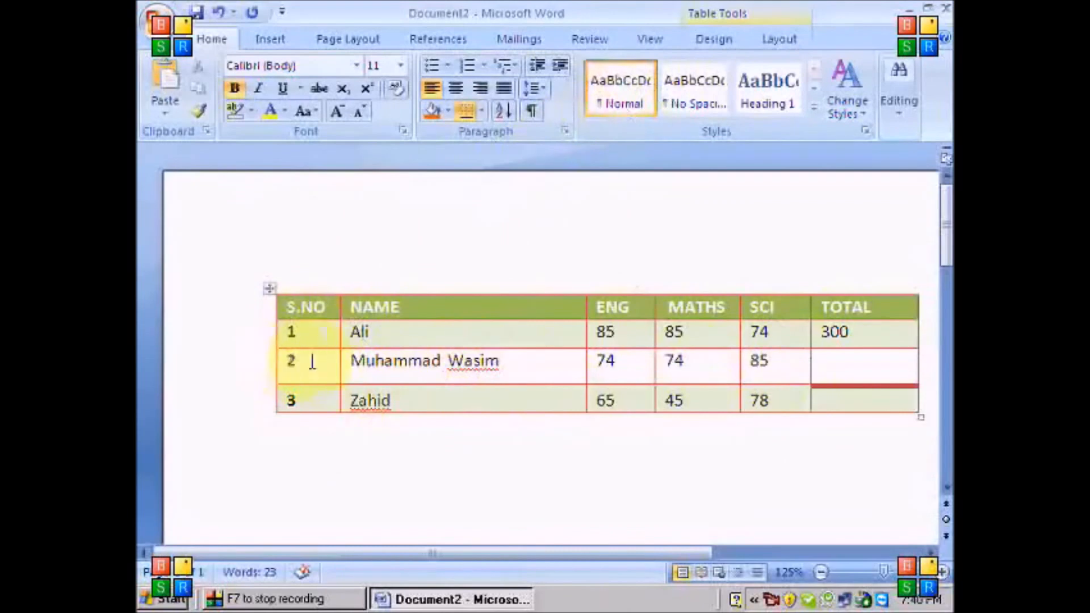
click(714, 37)
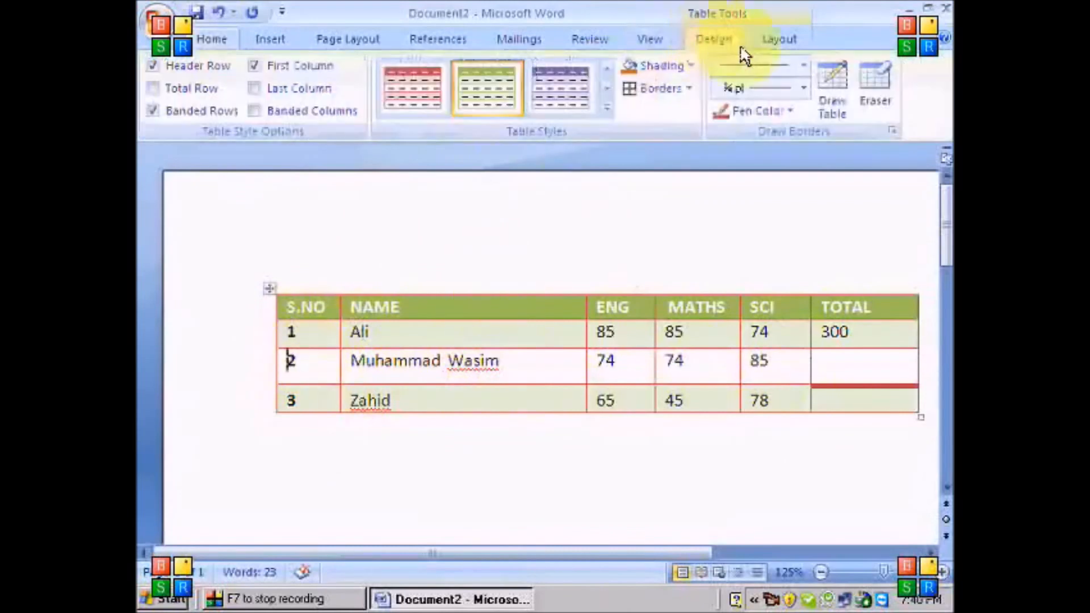
click(775, 48)
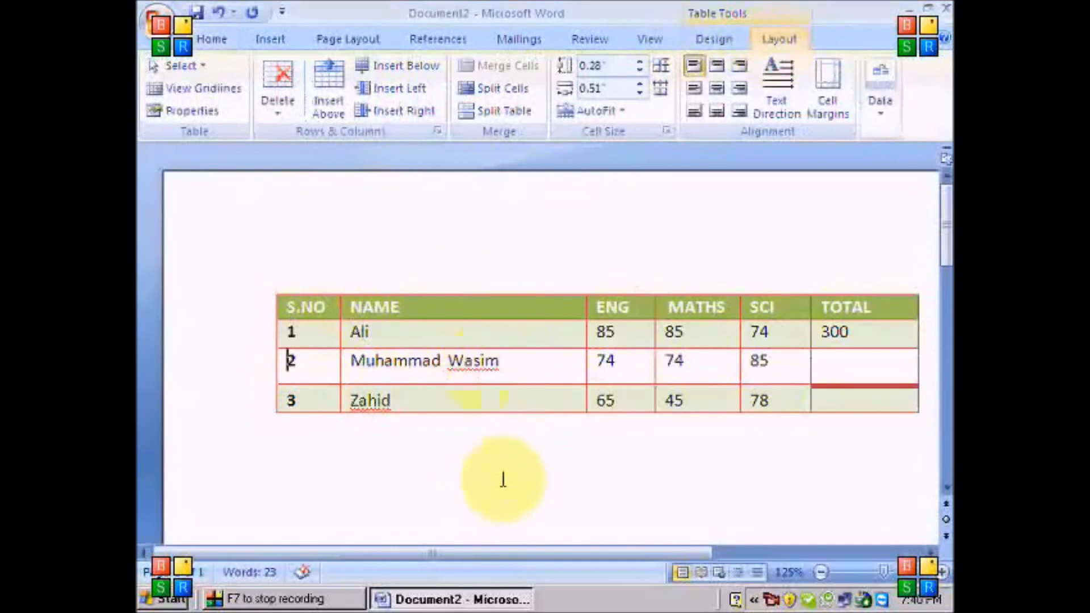
click(591, 439)
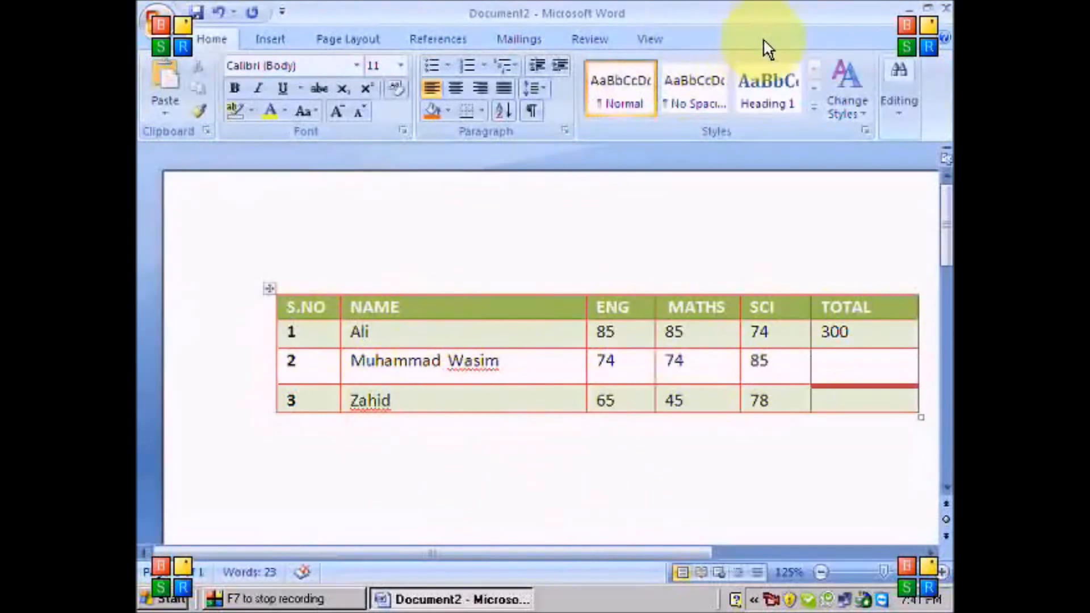
- Try different top, middle and bottom alignments on the NAME cell of student row 2, ending with Align Center
click(519, 360)
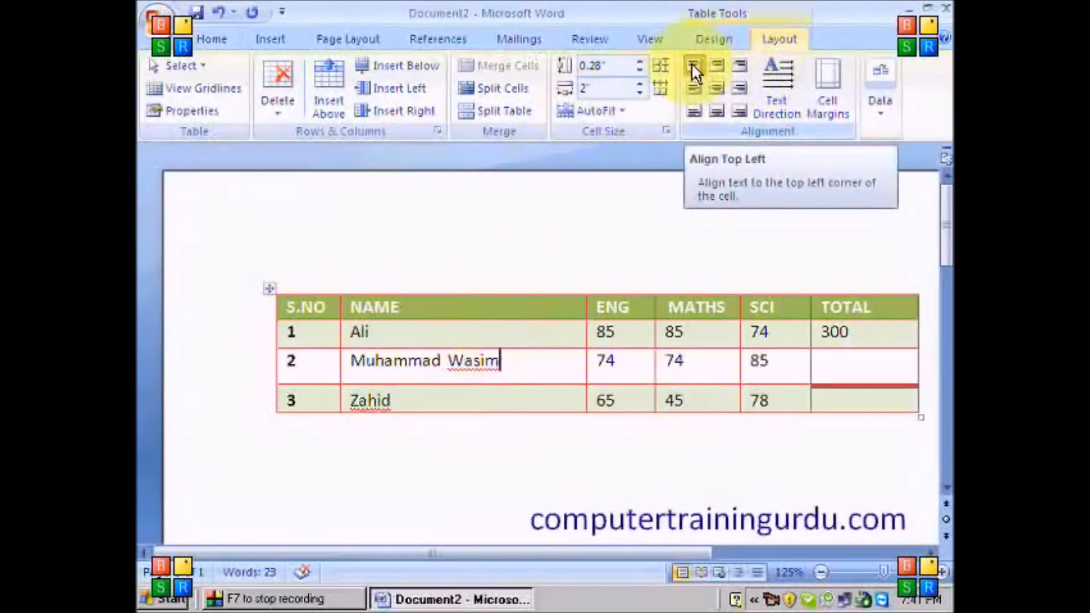
click(717, 65)
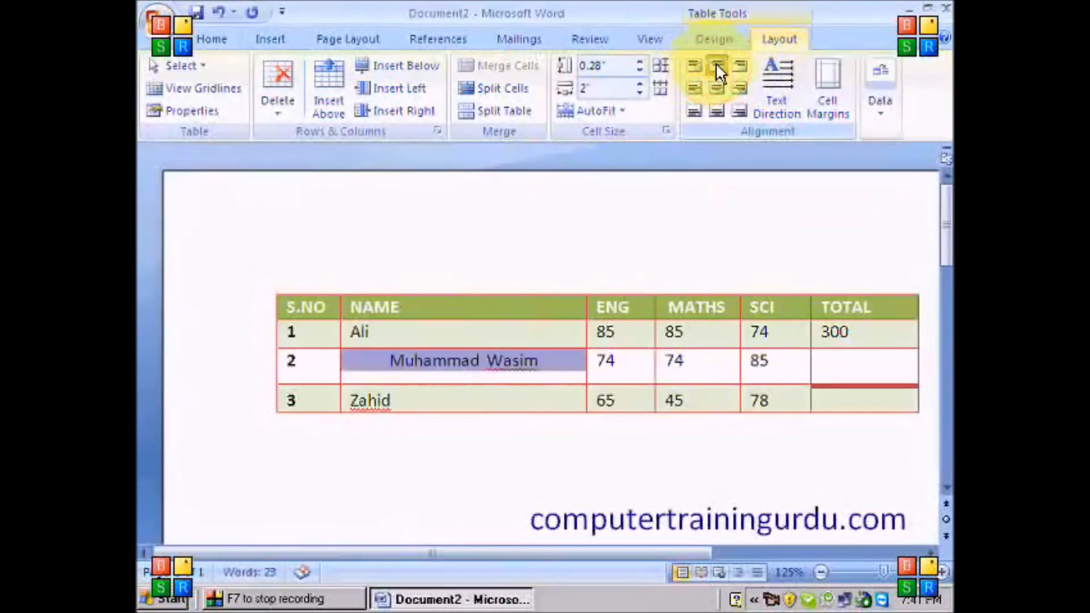
click(737, 65)
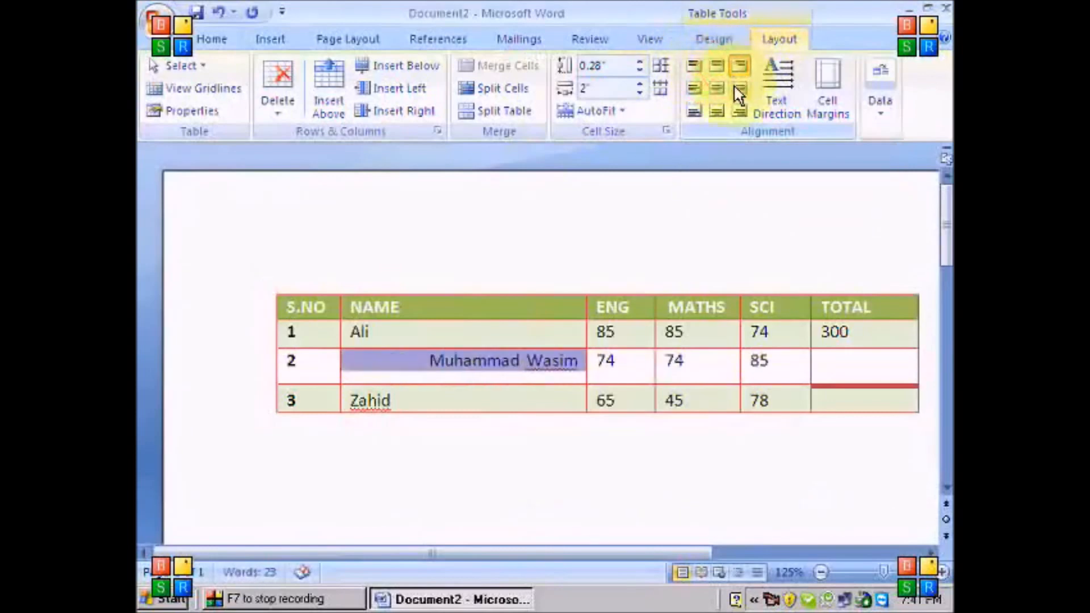
click(735, 86)
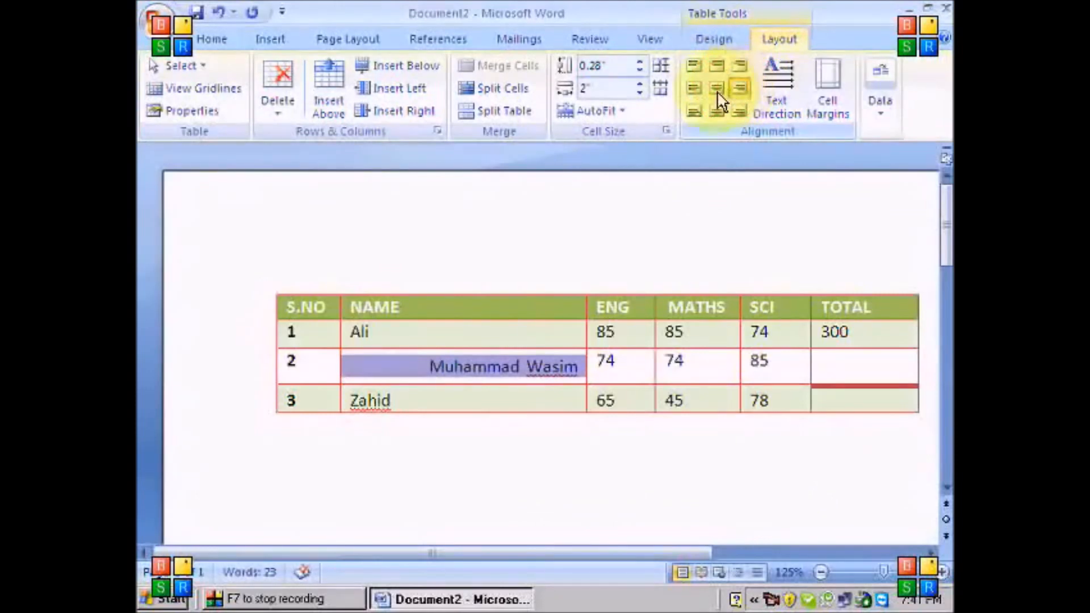
click(717, 88)
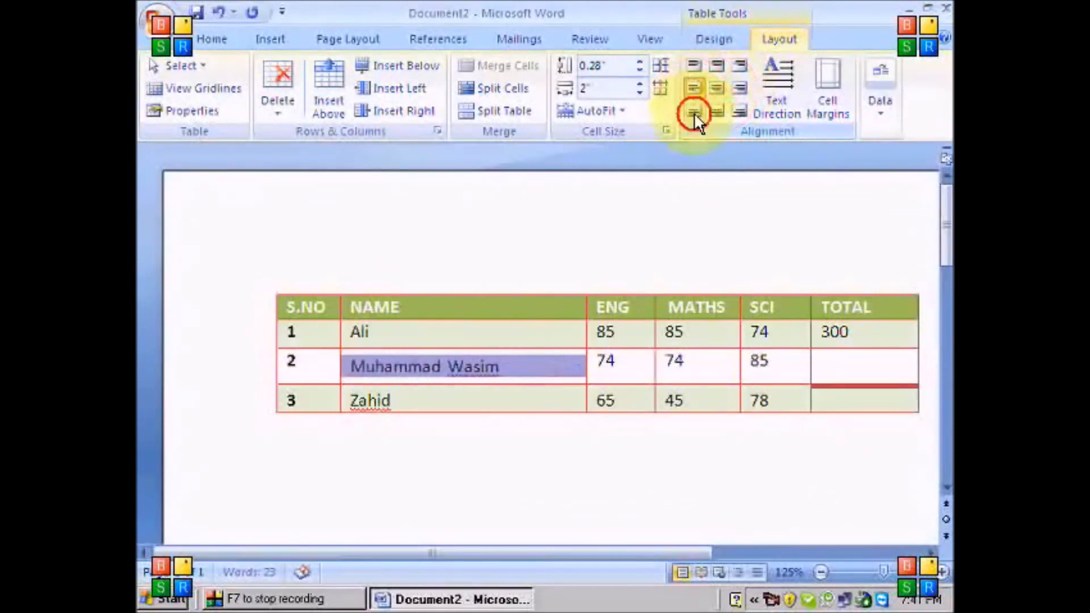
click(694, 111)
click(715, 110)
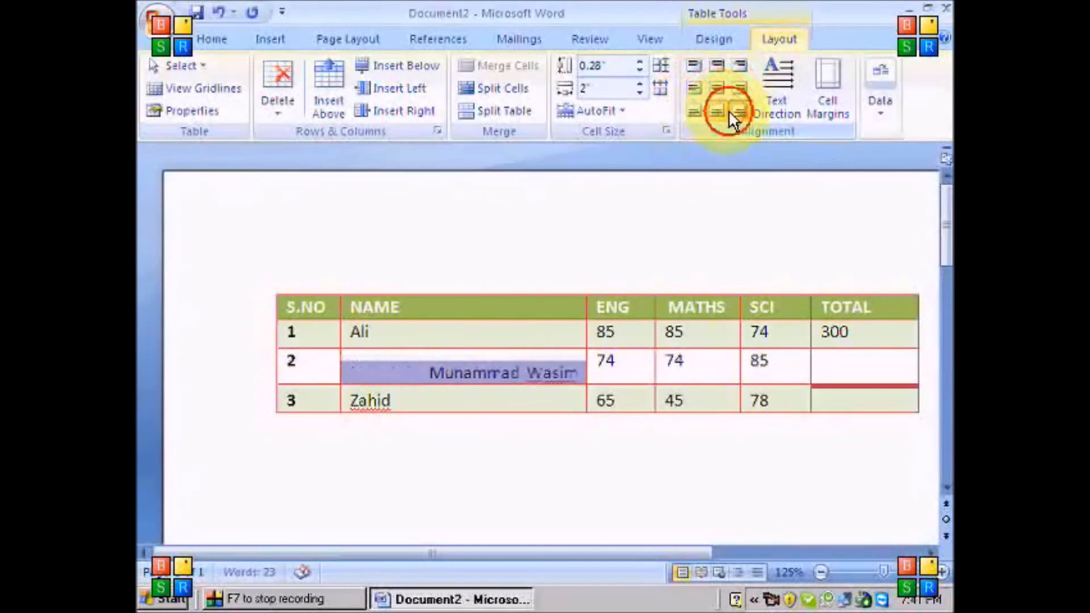
click(717, 89)
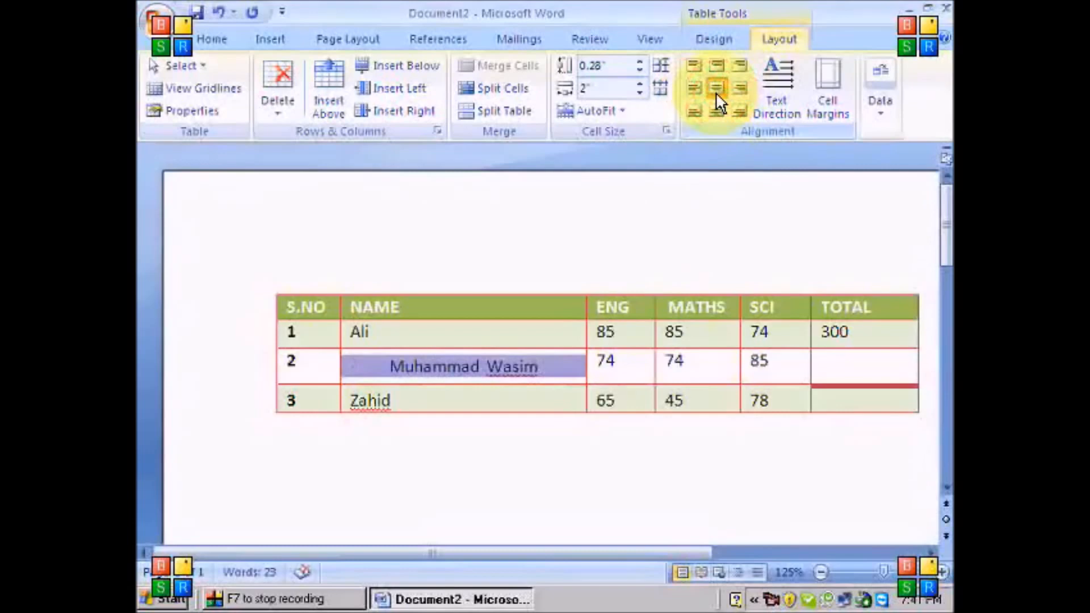
- Cycle the text direction of student row 2's NAME cell through the vertical orientations back to horizontal
click(784, 94)
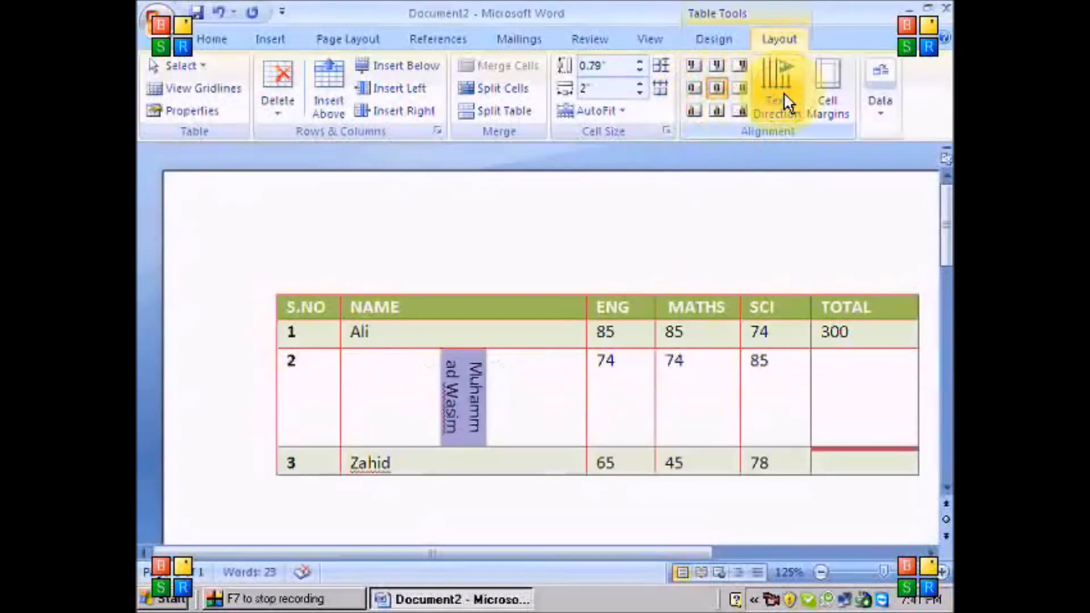
click(783, 92)
click(783, 92)
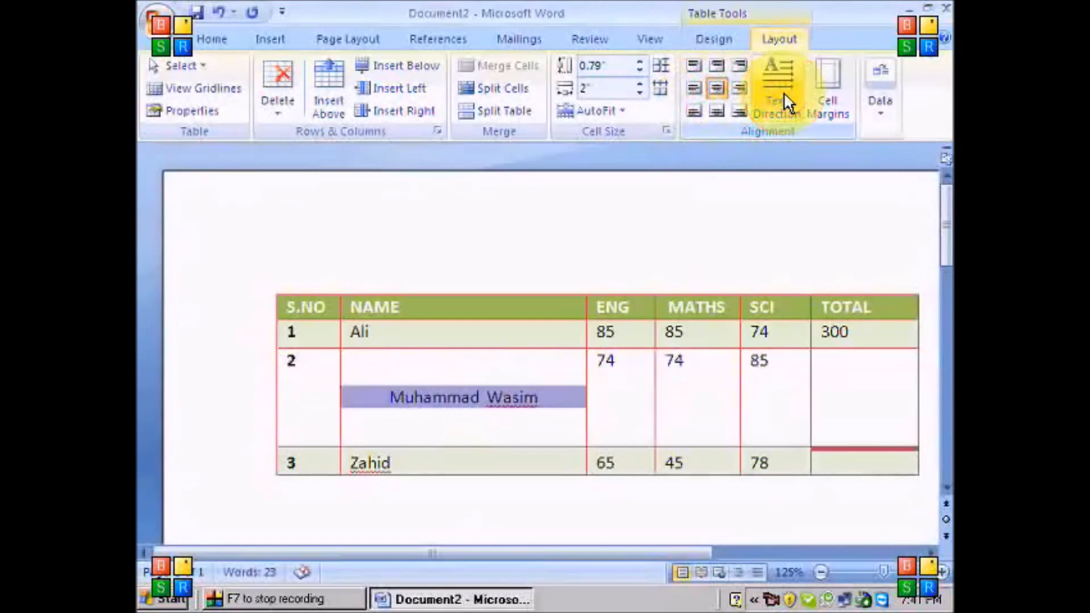
- Align student row 2's NAME cell to the top left and reduce the row height to about 0.31"
click(696, 65)
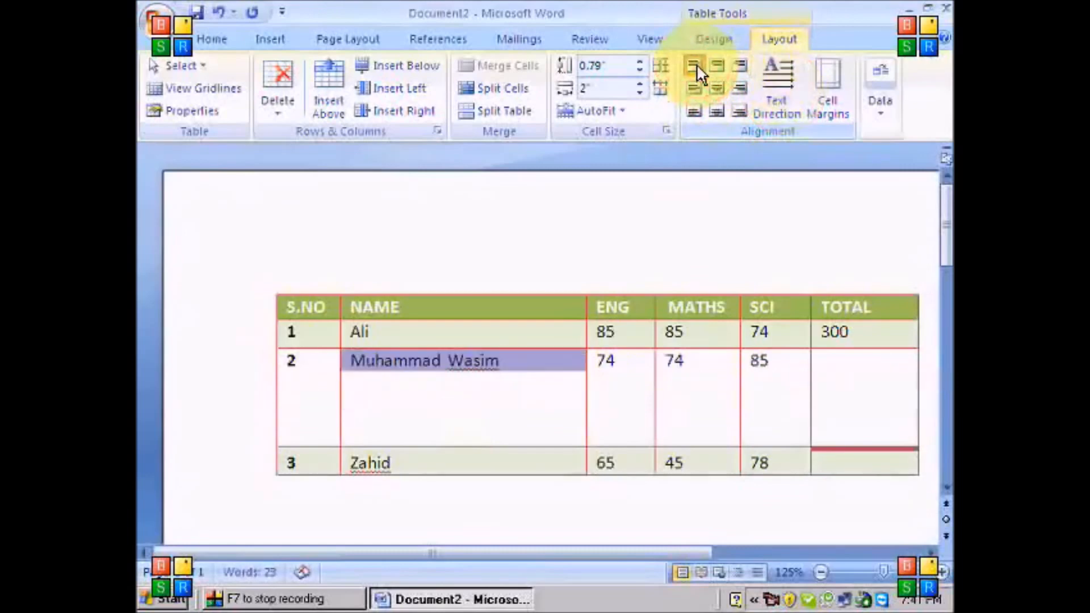
click(532, 402)
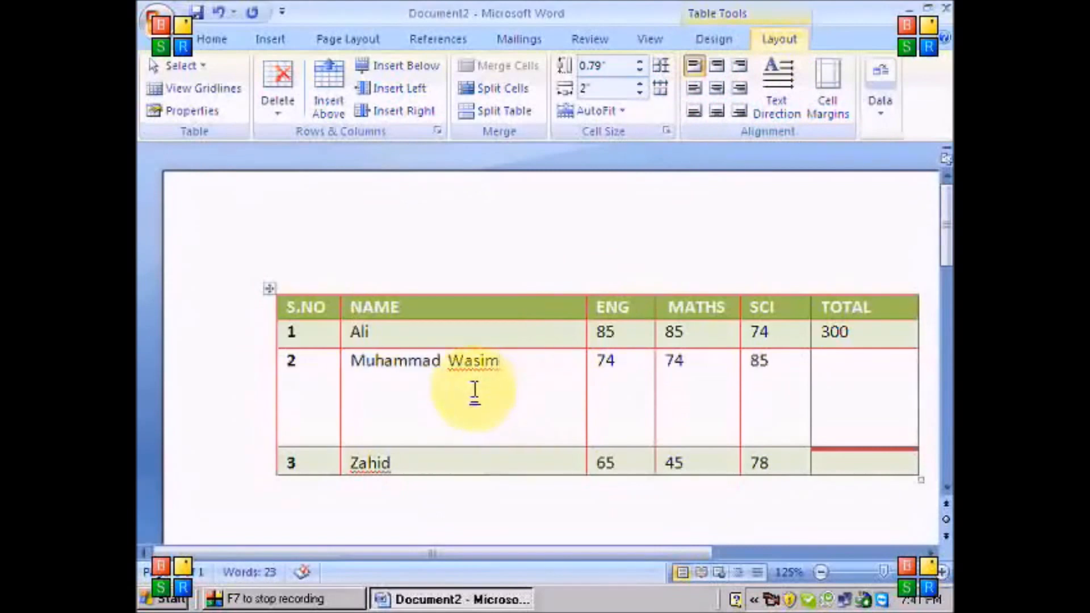
drag(480, 447, 475, 386)
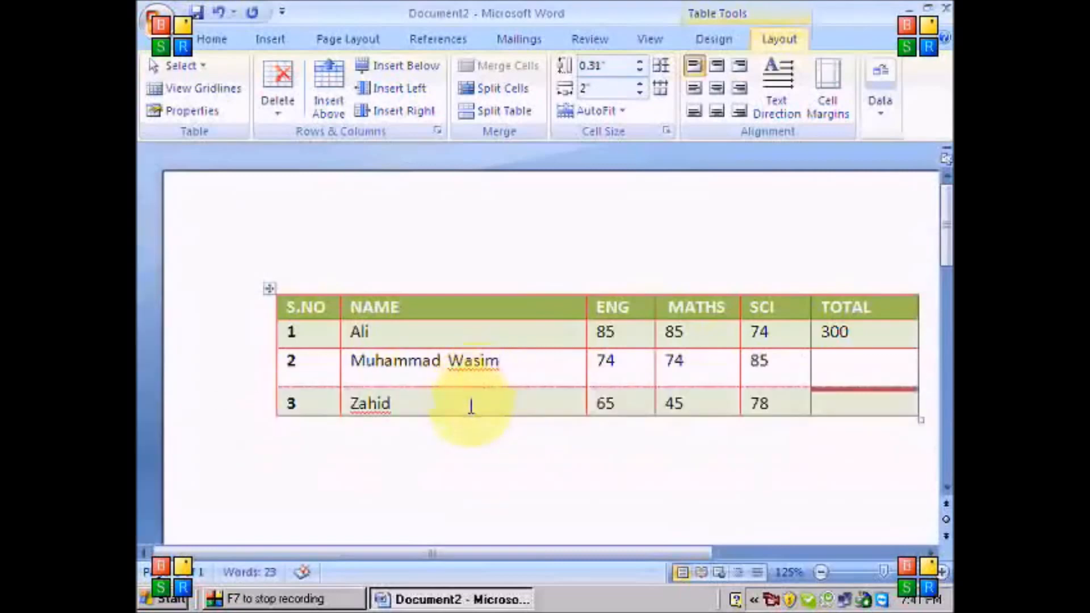
- Slightly increase the table's default left cell margin
click(827, 104)
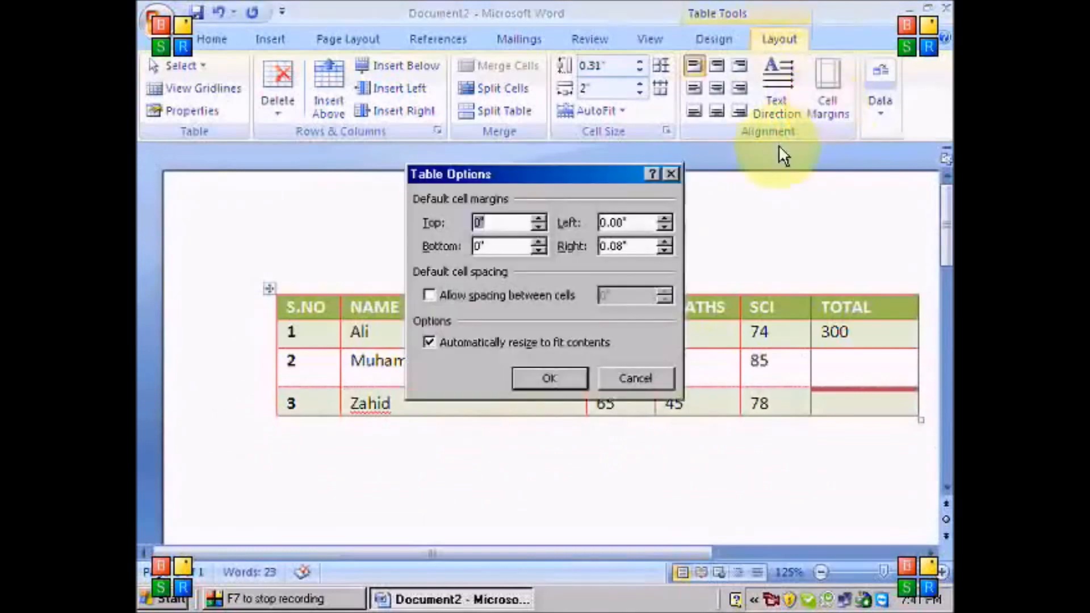
click(663, 218)
click(565, 388)
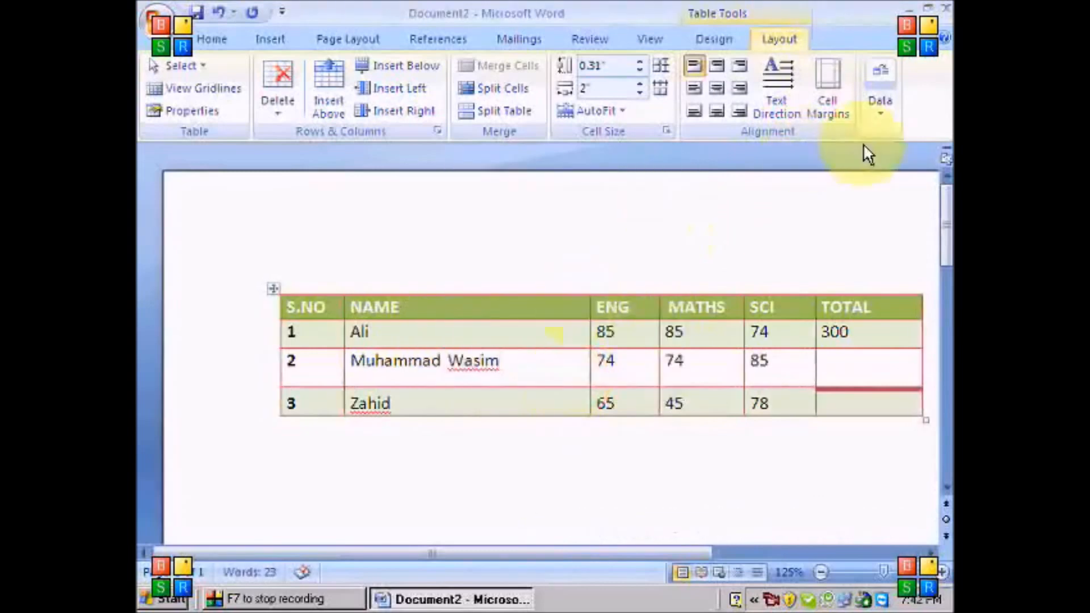
- Add an empty row below student row 3 and clear 300 from student row 1's TOTAL cell
click(877, 111)
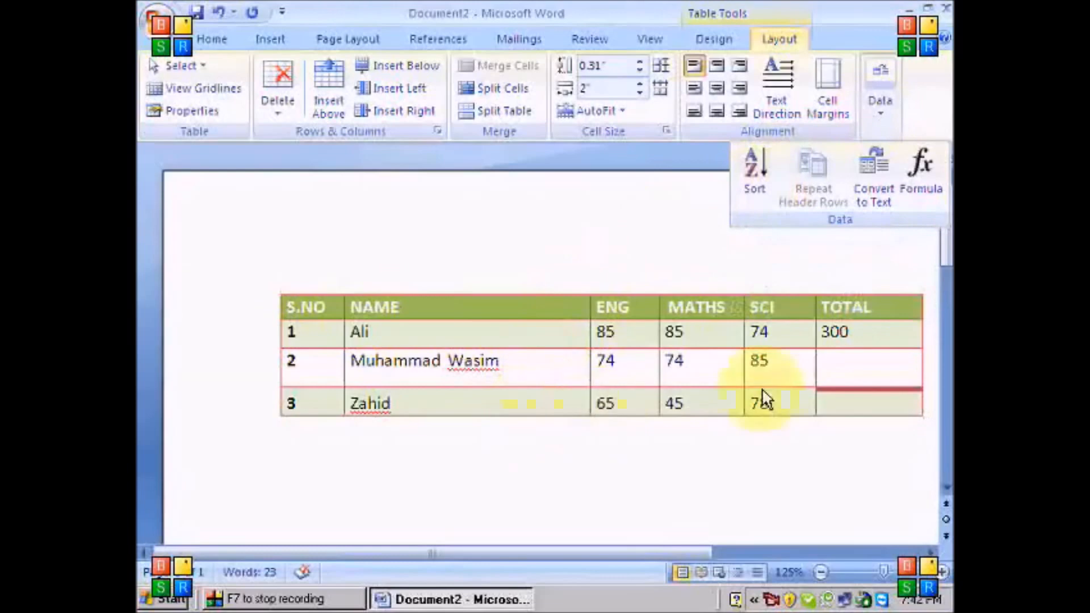
click(852, 414)
click(853, 415)
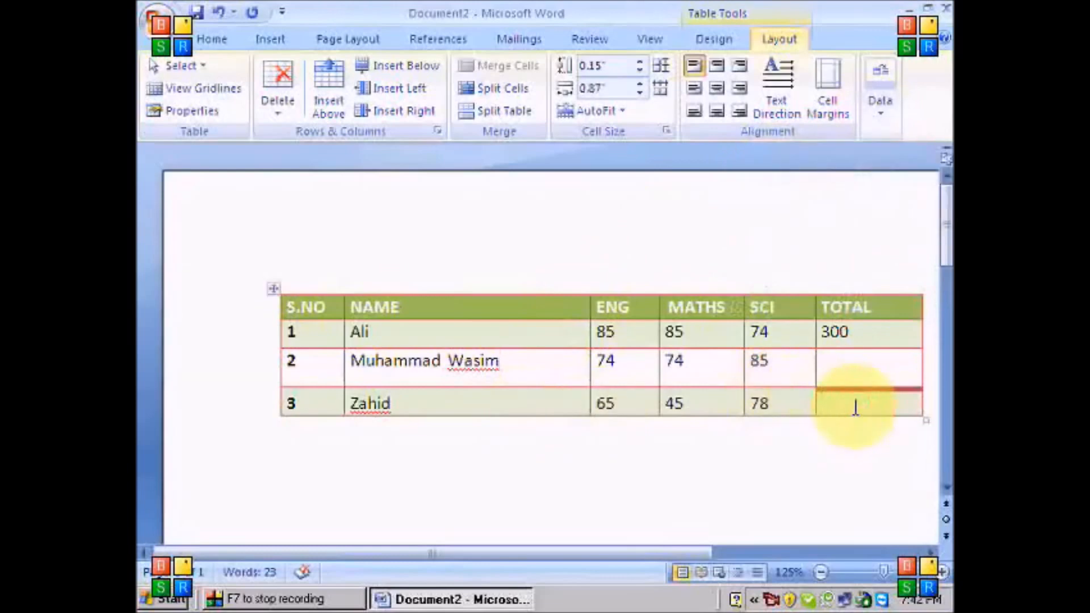
key(Tab)
click(857, 334)
key(BackSpace)
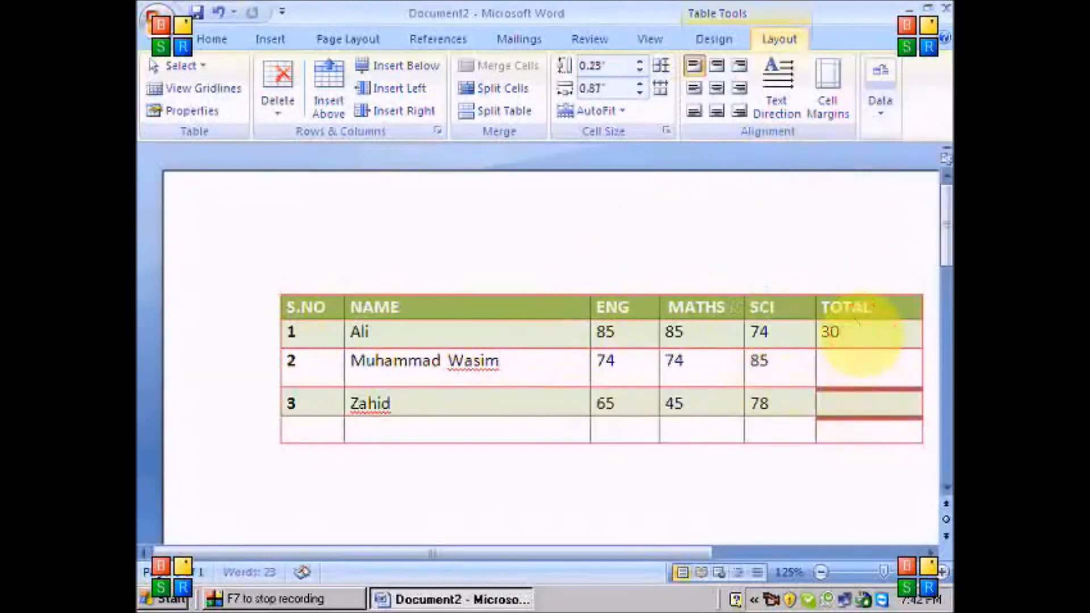
key(BackSpace)
key(BackSpace)
- Fill the new row with S.NO 4, a student's name and marks 85, 45 and 74, and add another row below
click(324, 429)
text(4)
key(Tab)
text(Bashir)
key(Tab)
text(85)
key(Tab)
text(45)
key(Tab)
text(74)
key(Tab)
key(Tab)
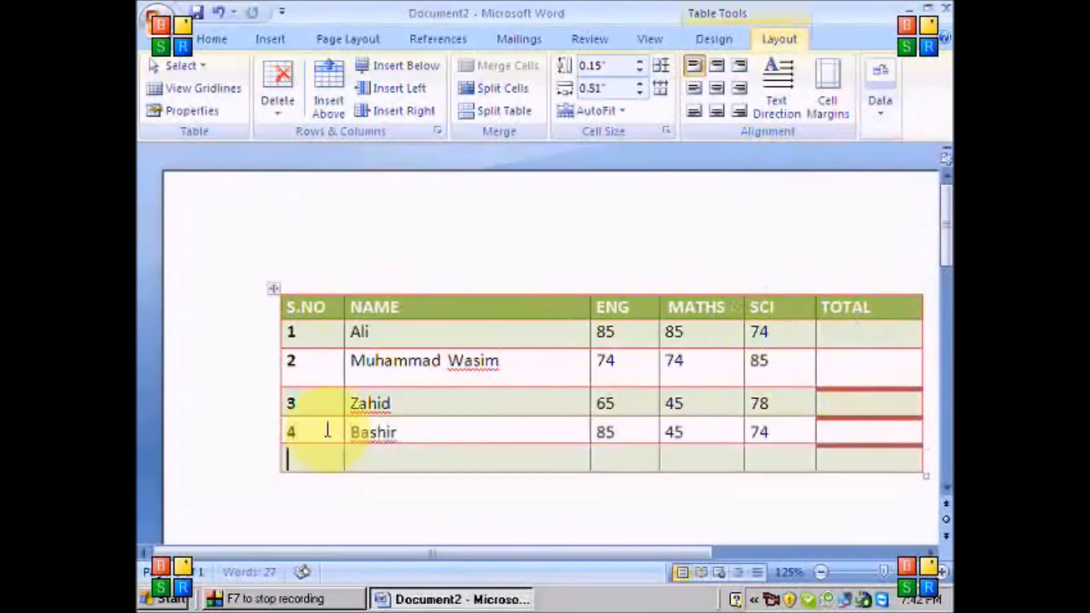
- Fill the next row with S.NO 5, a student's name and marks 85, 45 and 95, and add a row below it
text(5)
key(Tab)
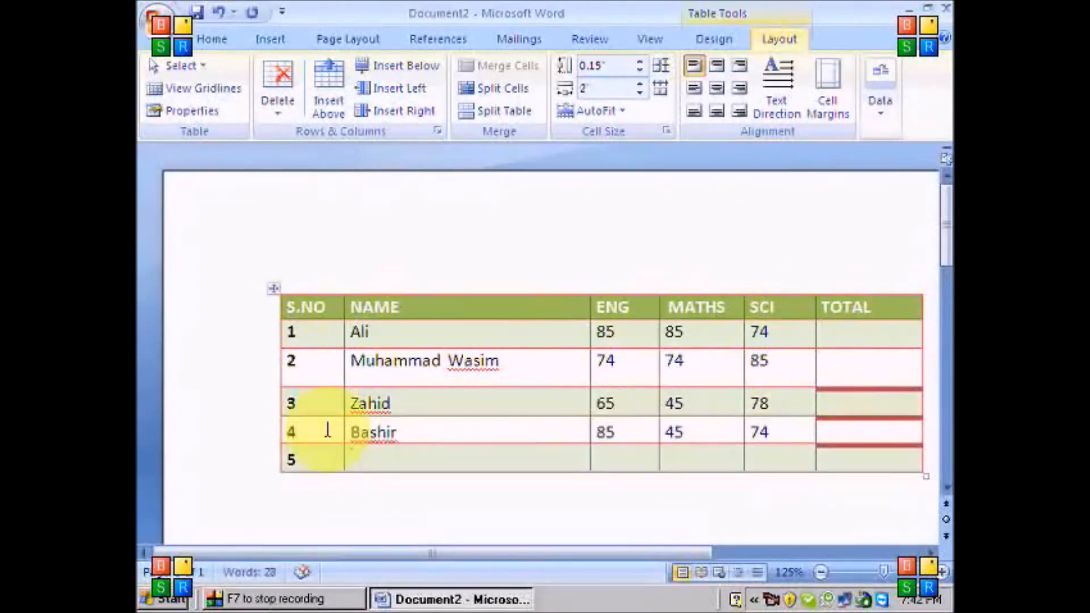
text(Sale)
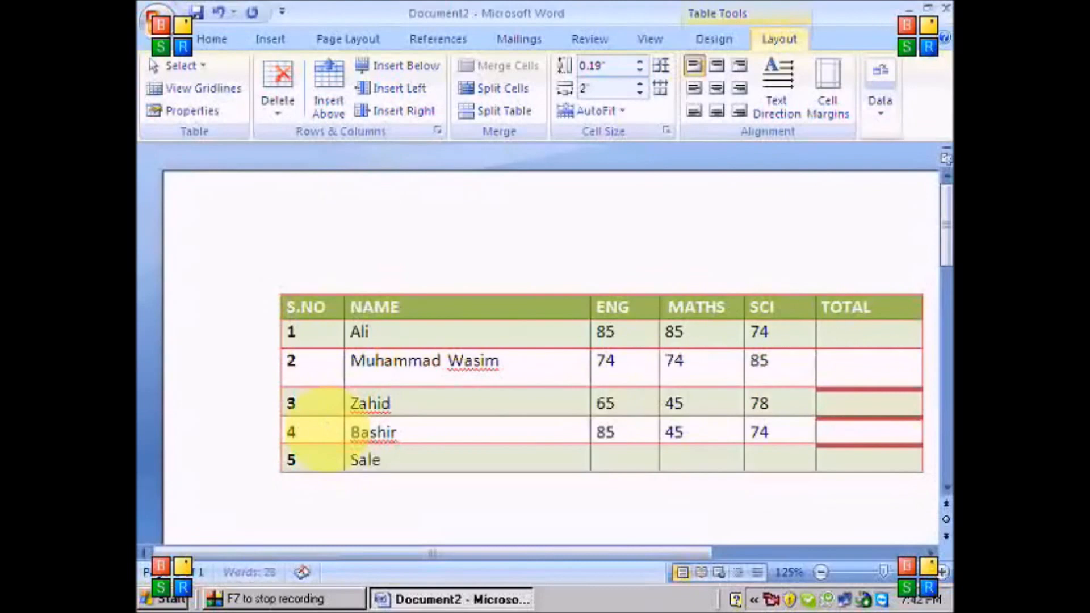
text(em 85)
key(Tab)
text(45)
key(Tab)
text(95)
key(Tab)
key(Tab)
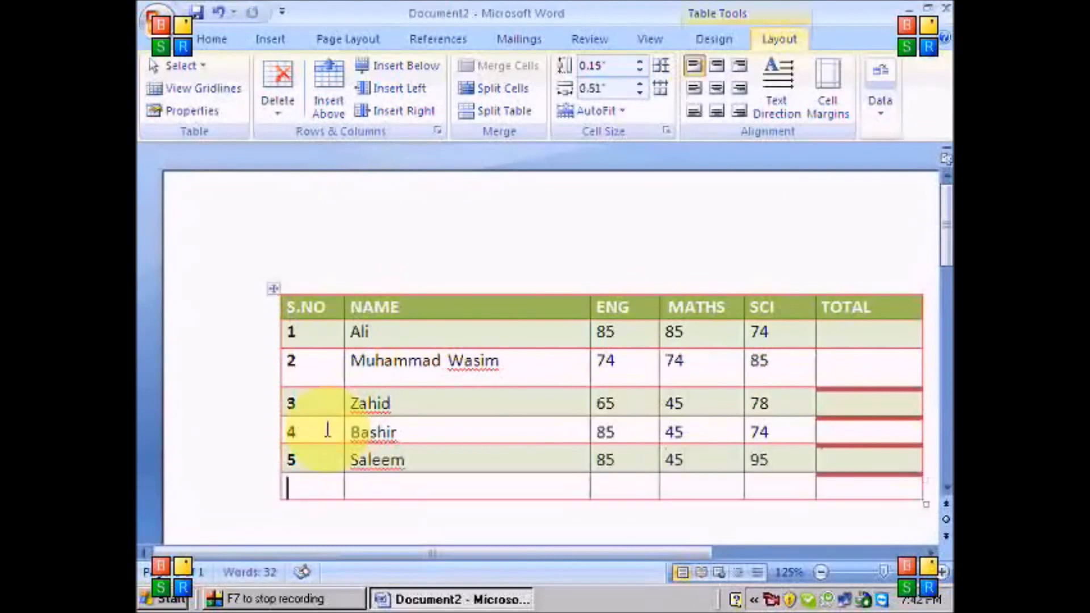
- Fill the last row with S.NO 6, a student's name and marks 25, 45 and 49
text(6)
key(Tab)
text(Ahmed)
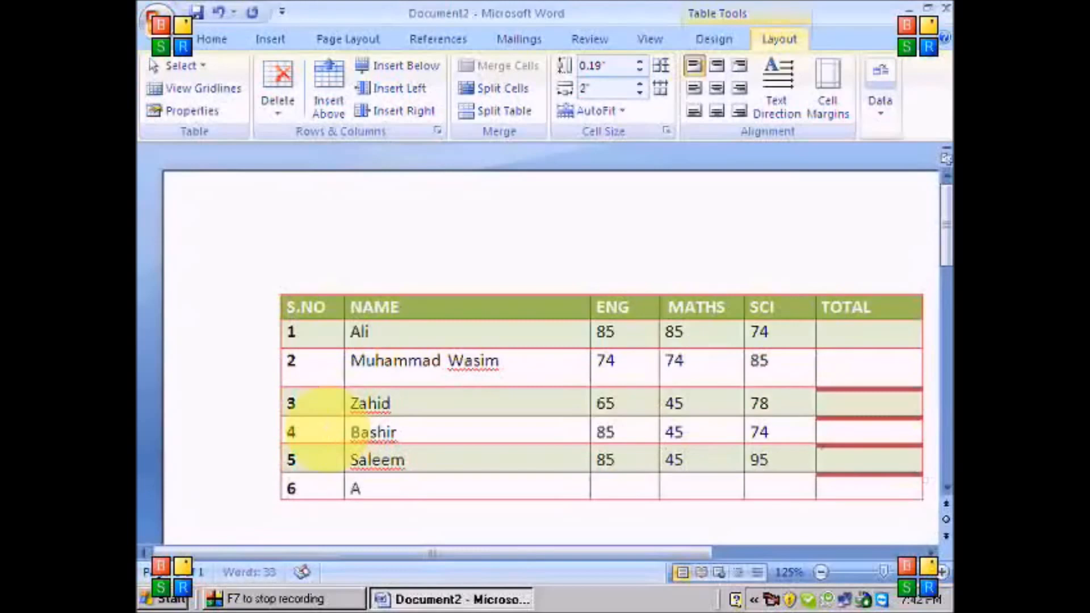
key(Tab)
text(25)
key(Tab)
text(45)
key(Tab)
text(49)
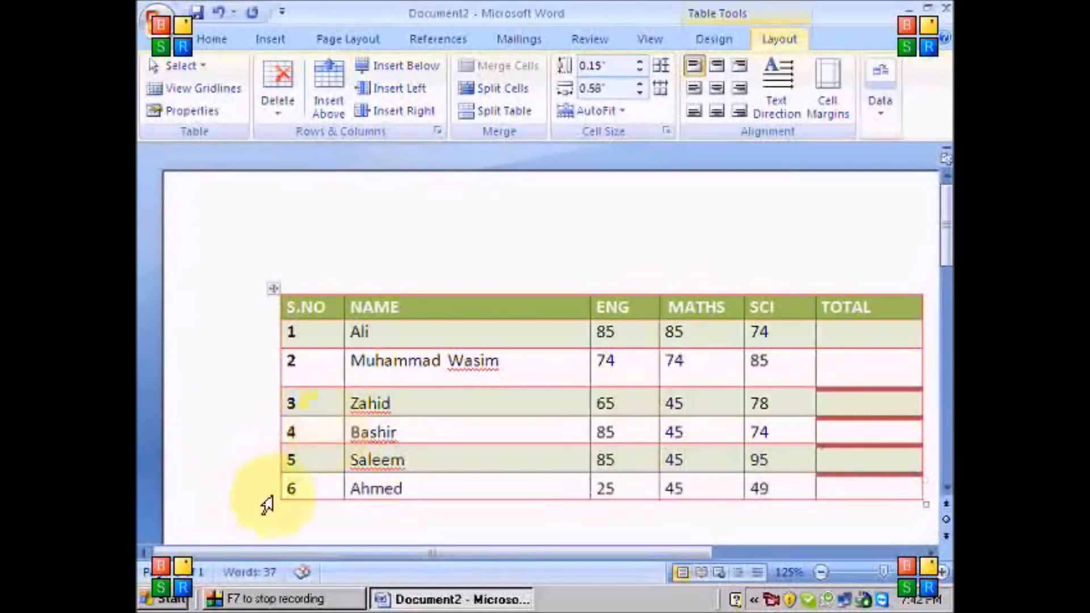
click(421, 308)
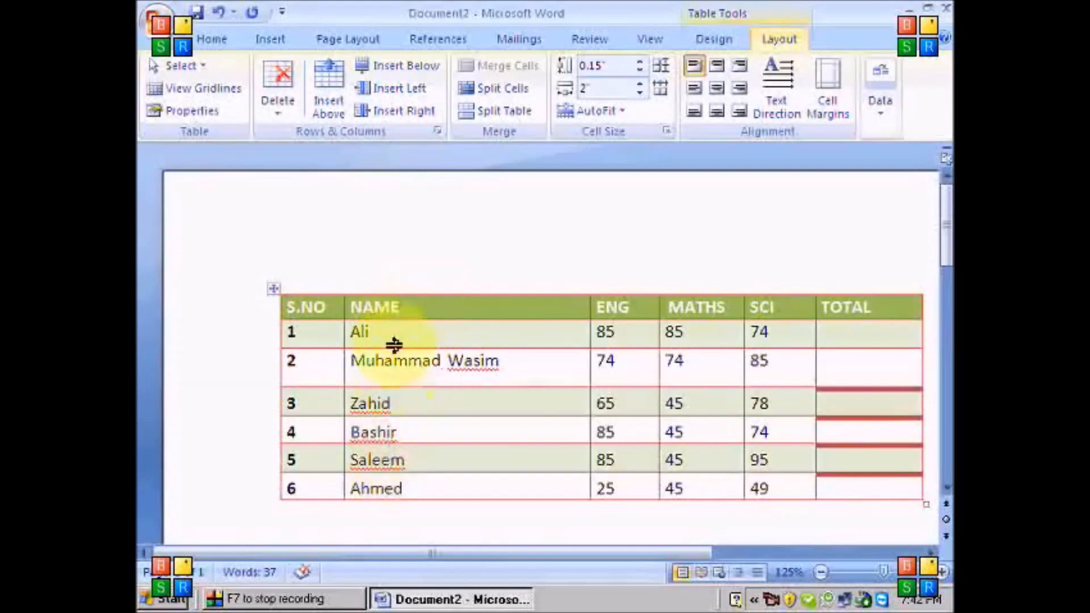
click(398, 327)
click(395, 488)
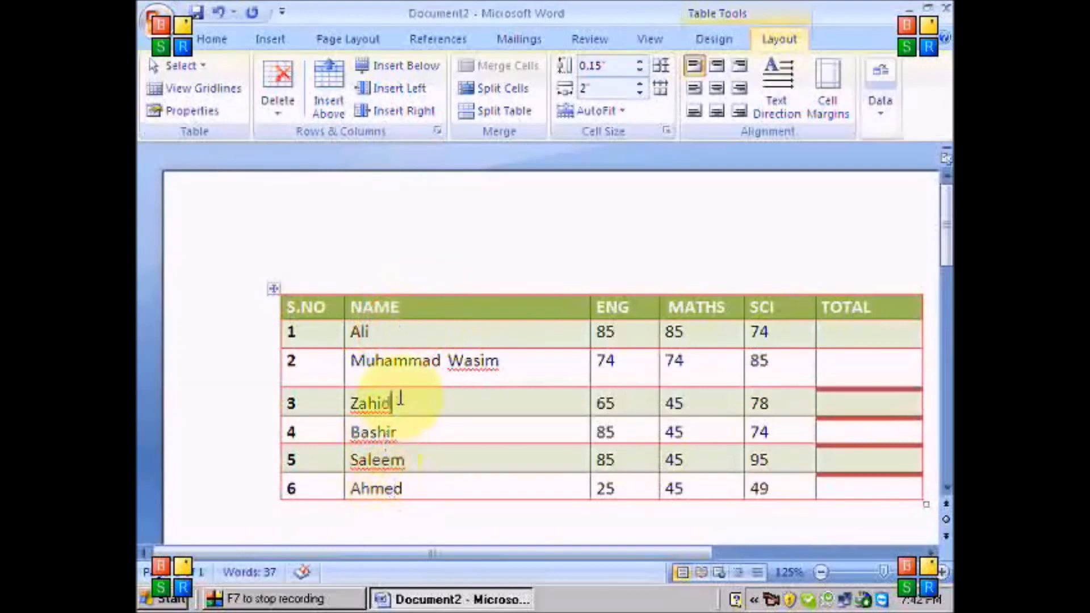
click(413, 466)
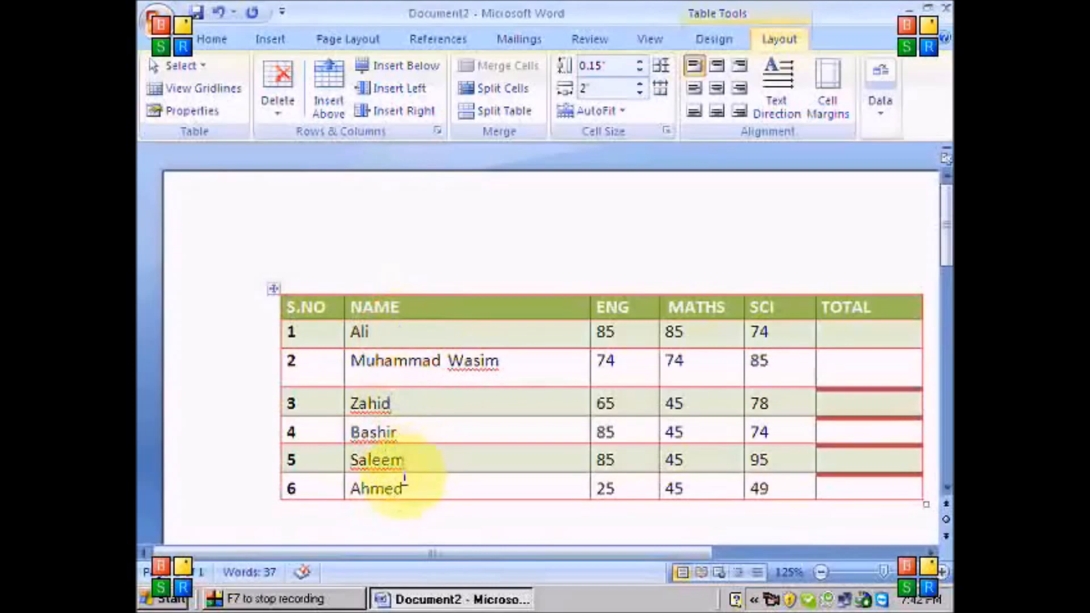
- Sort the table by NAME as text in ascending order, keeping the header row in place
click(444, 315)
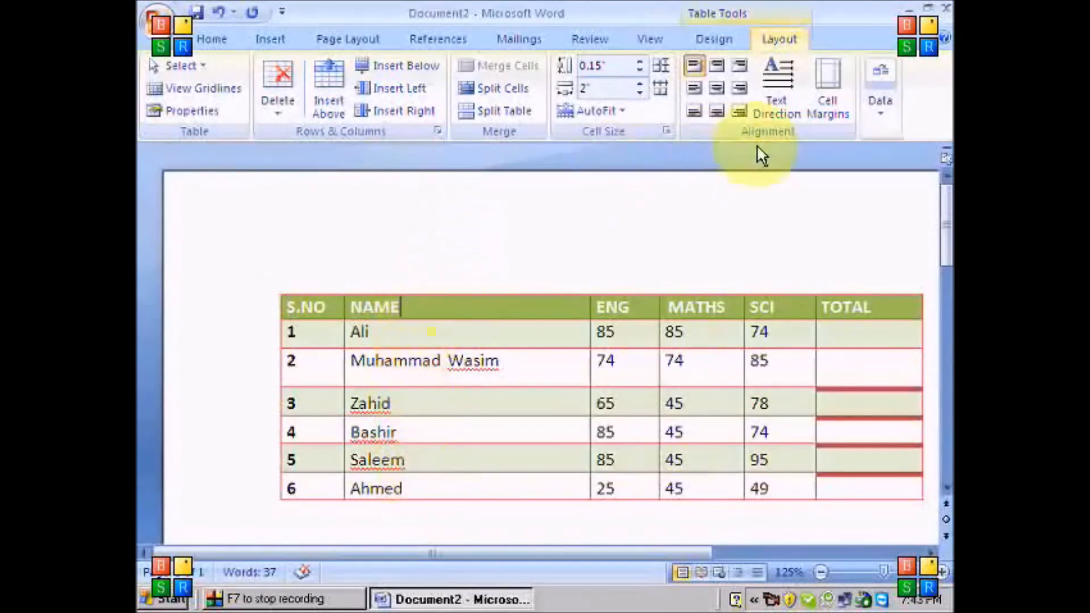
click(879, 116)
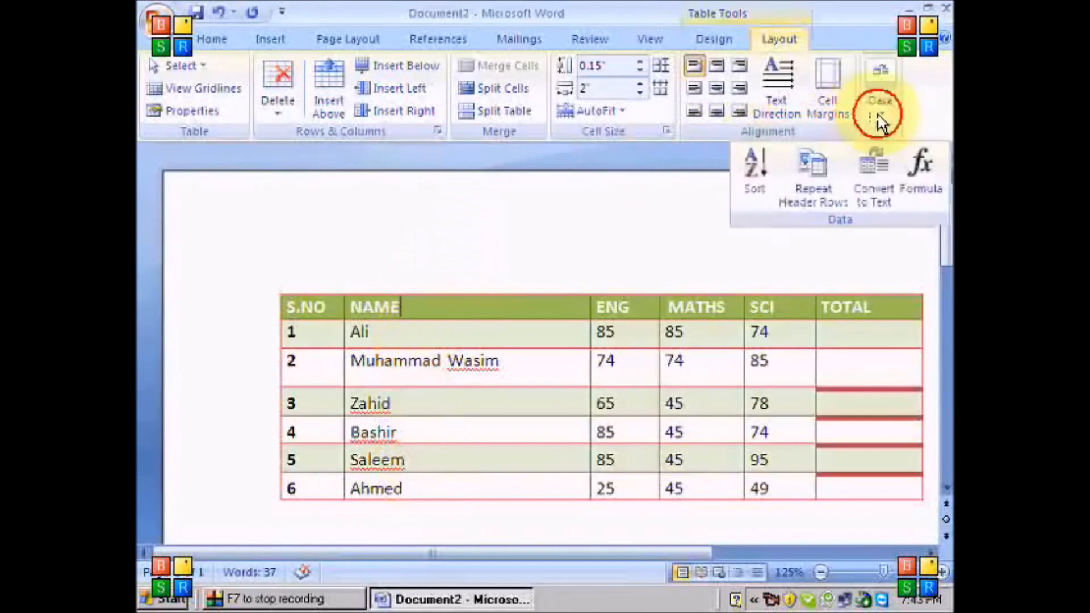
click(742, 180)
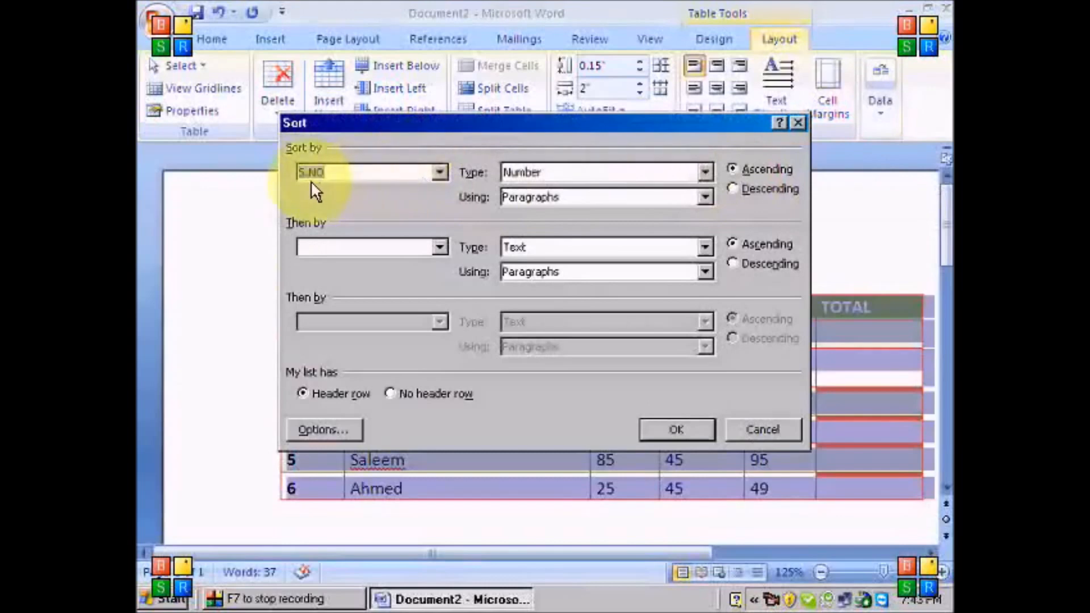
click(445, 175)
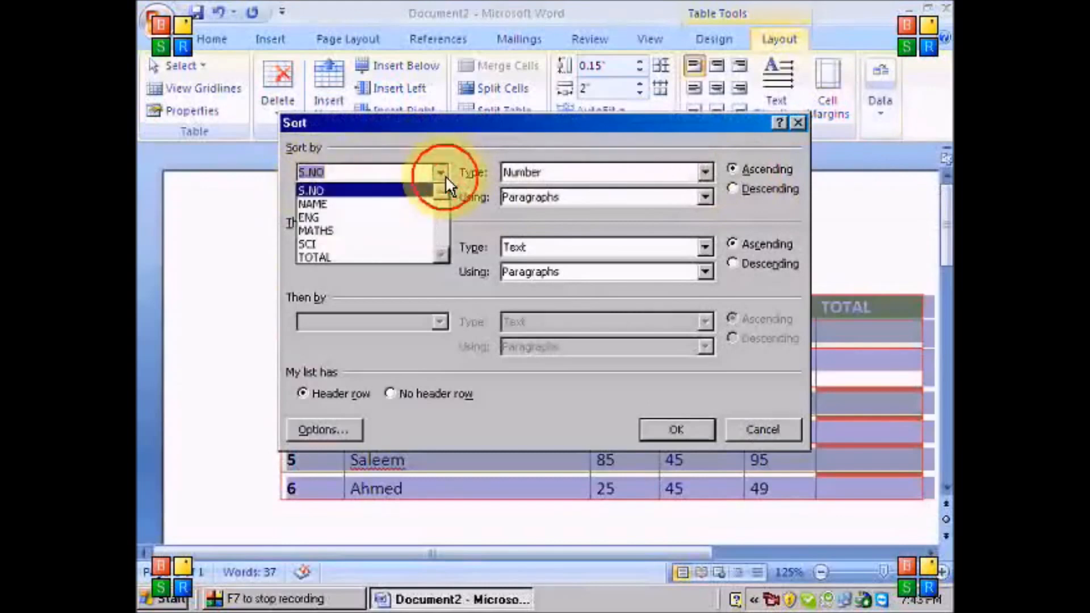
click(397, 204)
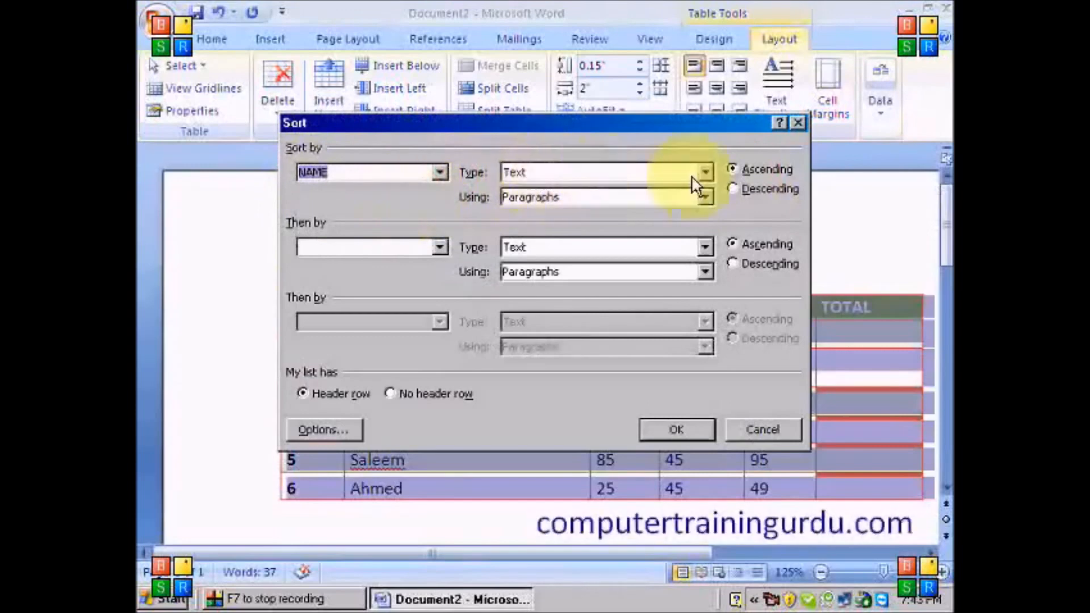
click(710, 176)
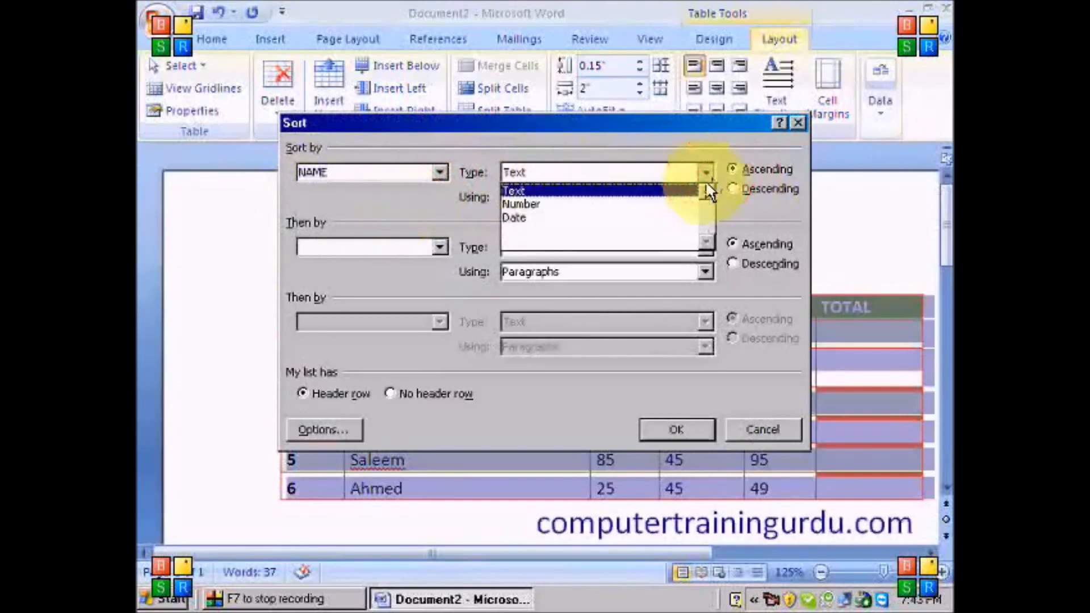
click(680, 193)
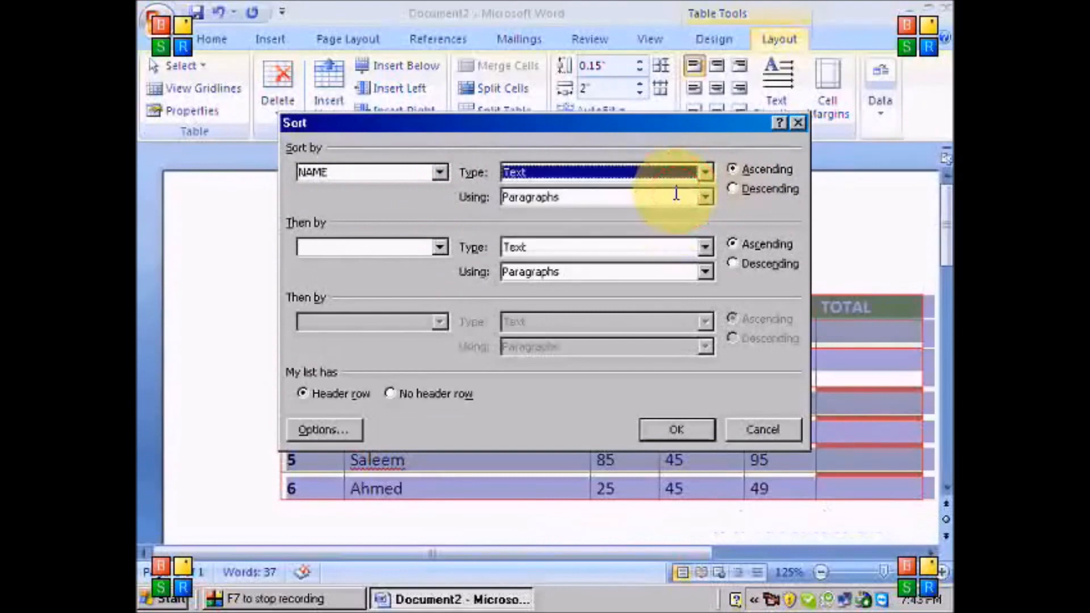
click(733, 169)
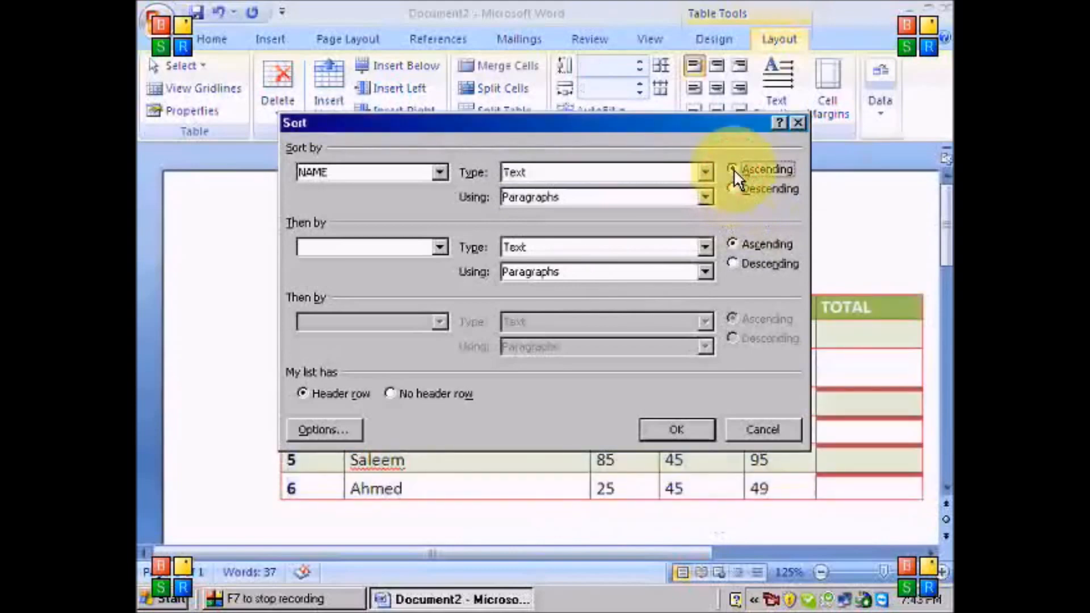
click(683, 423)
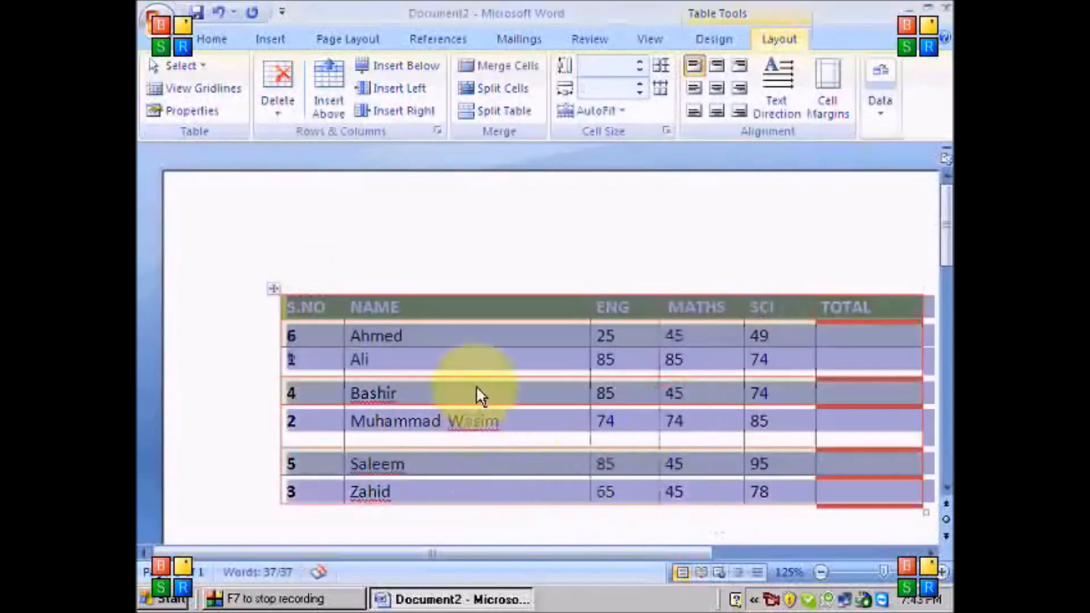
click(475, 391)
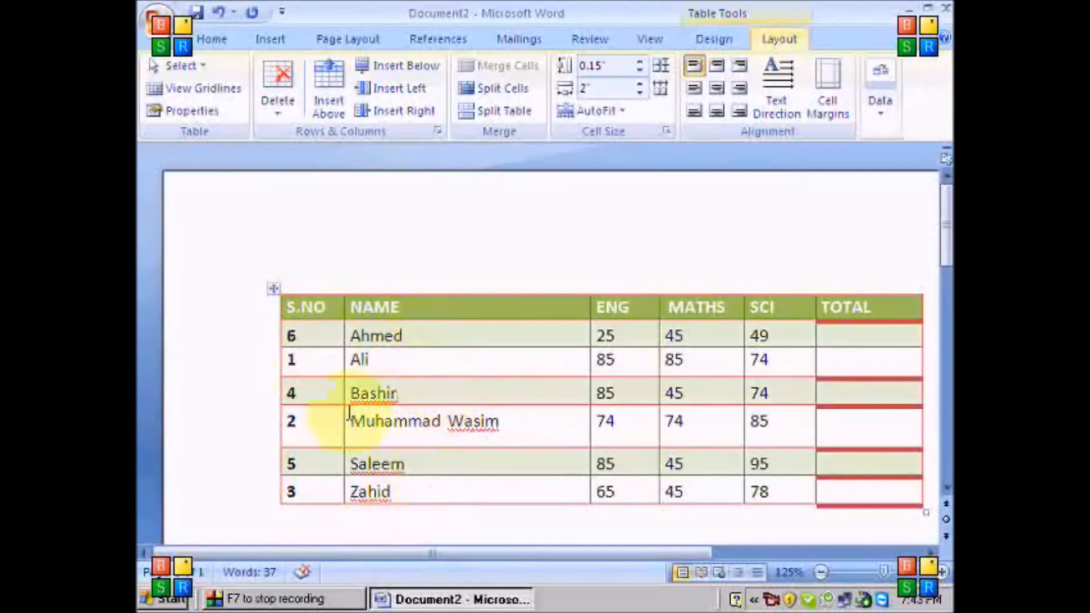
drag(320, 335, 761, 338)
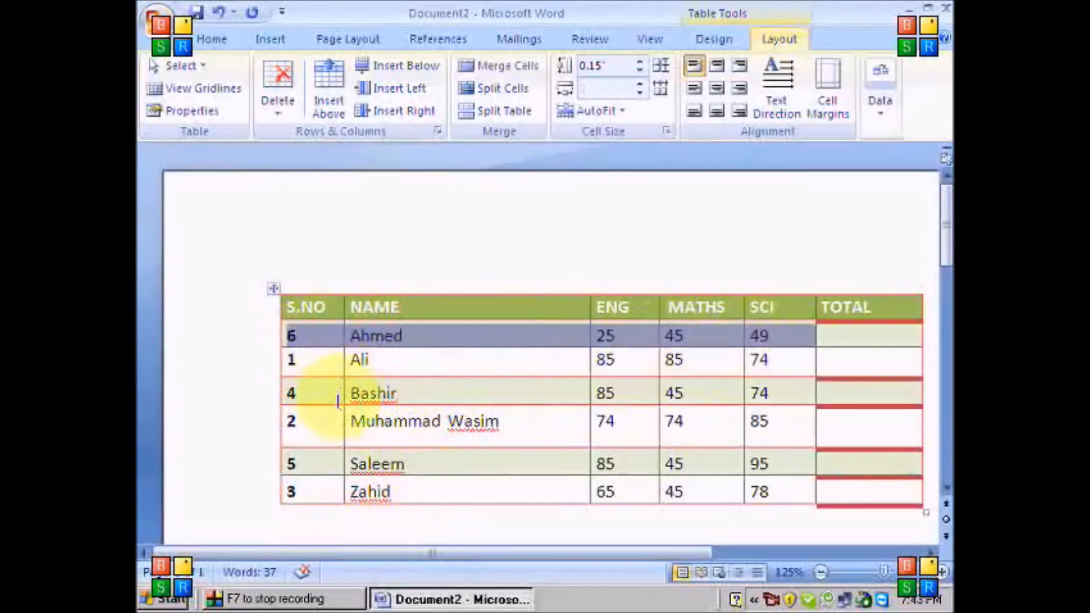
click(369, 359)
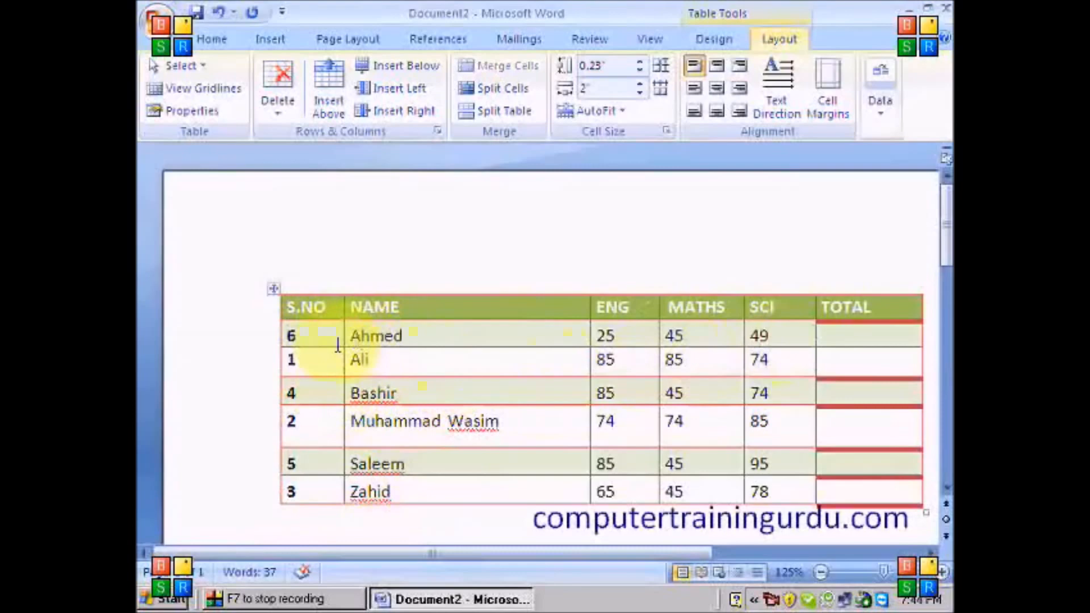
drag(328, 340, 764, 339)
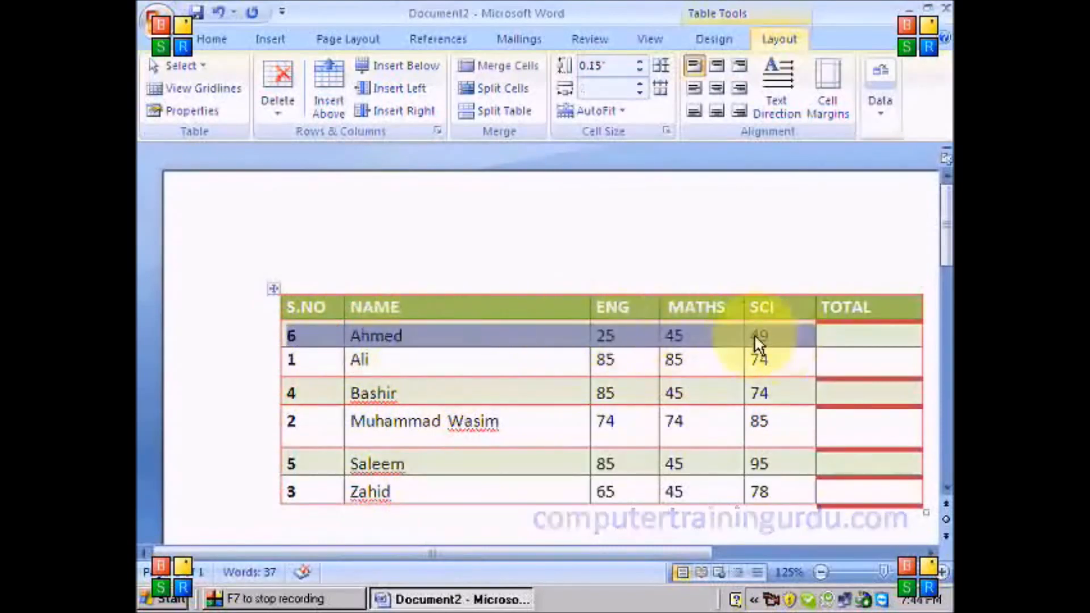
click(390, 360)
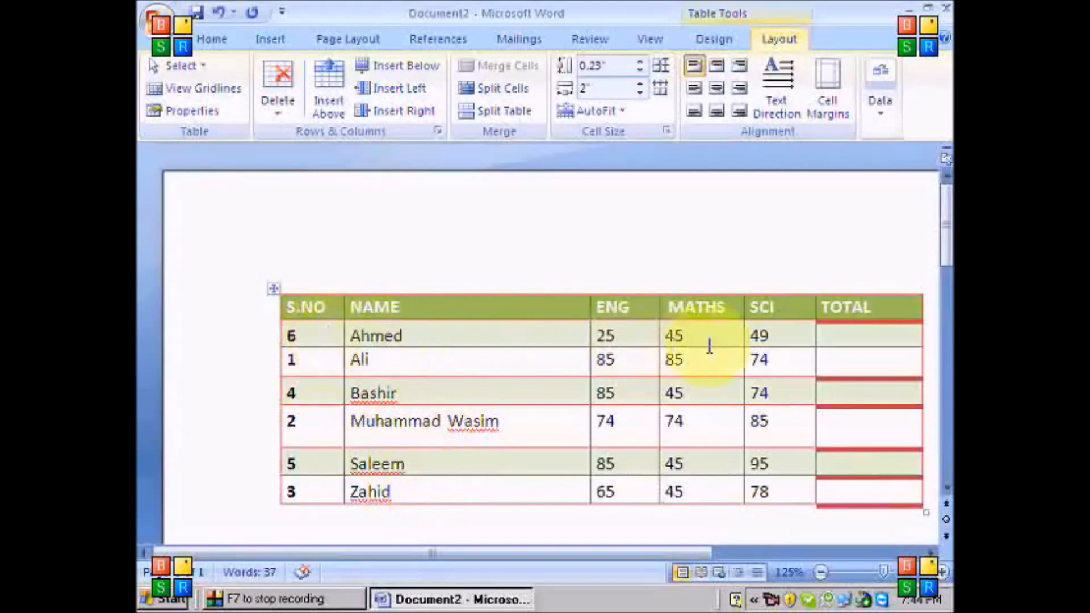
- Try converting the table to text separated with tabs, and undo the conversion
click(880, 335)
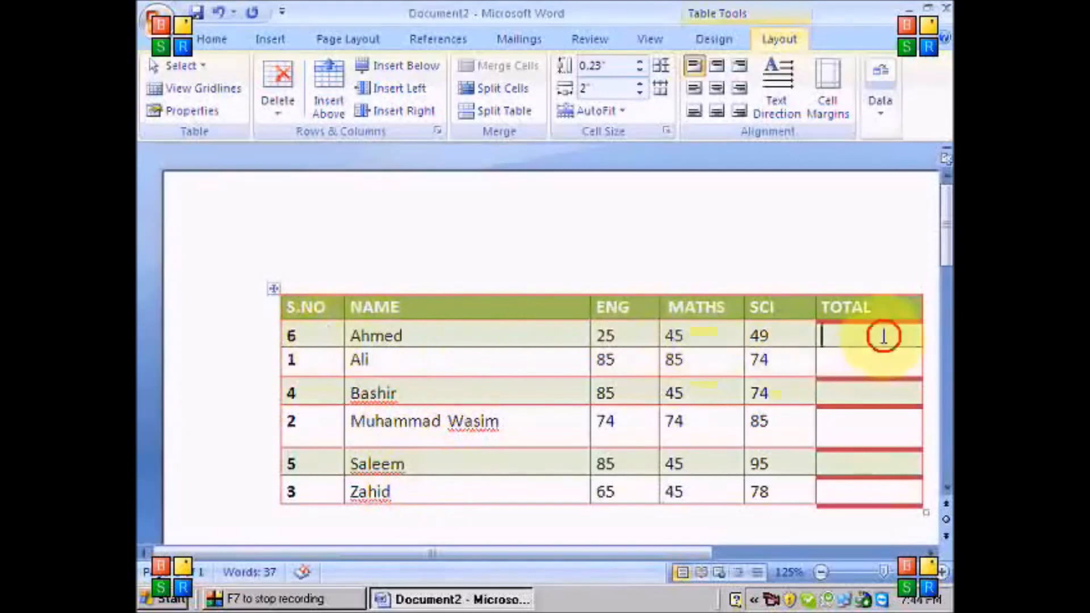
click(880, 105)
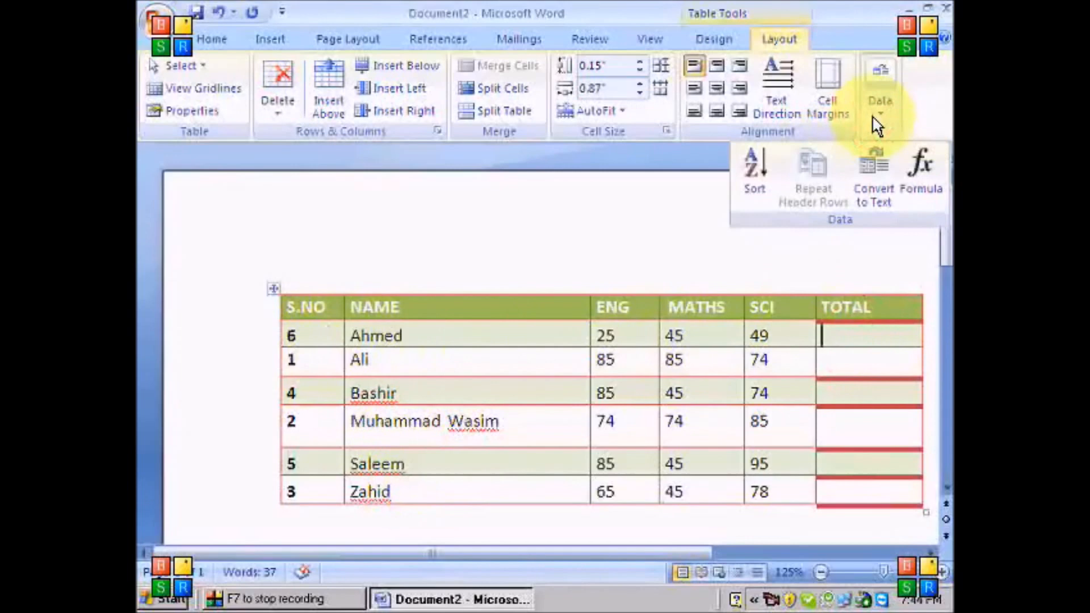
click(875, 194)
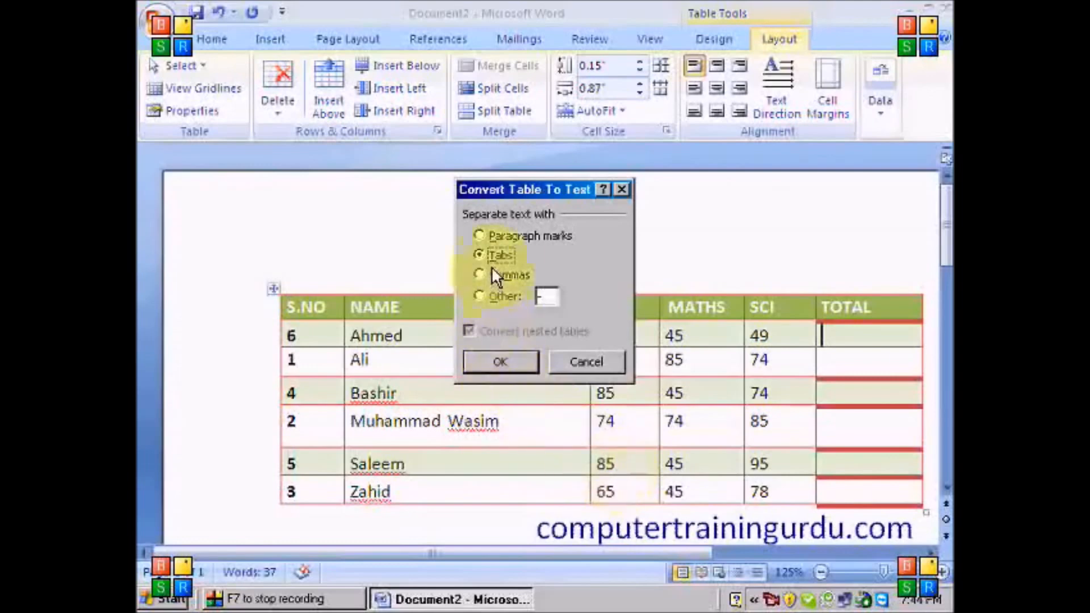
click(506, 358)
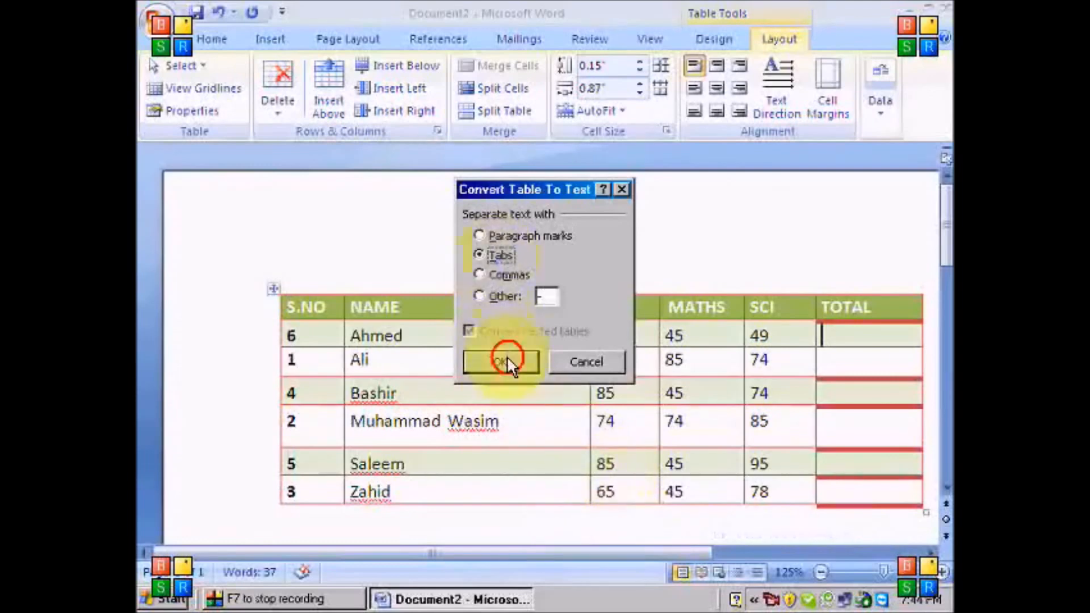
click(550, 404)
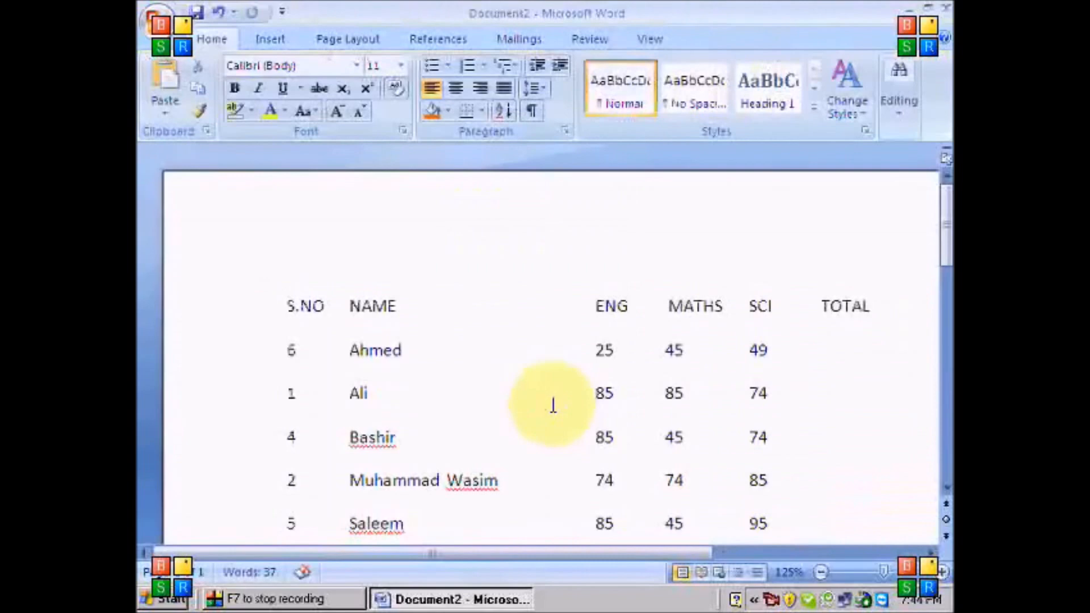
scroll(553, 405, down, 3)
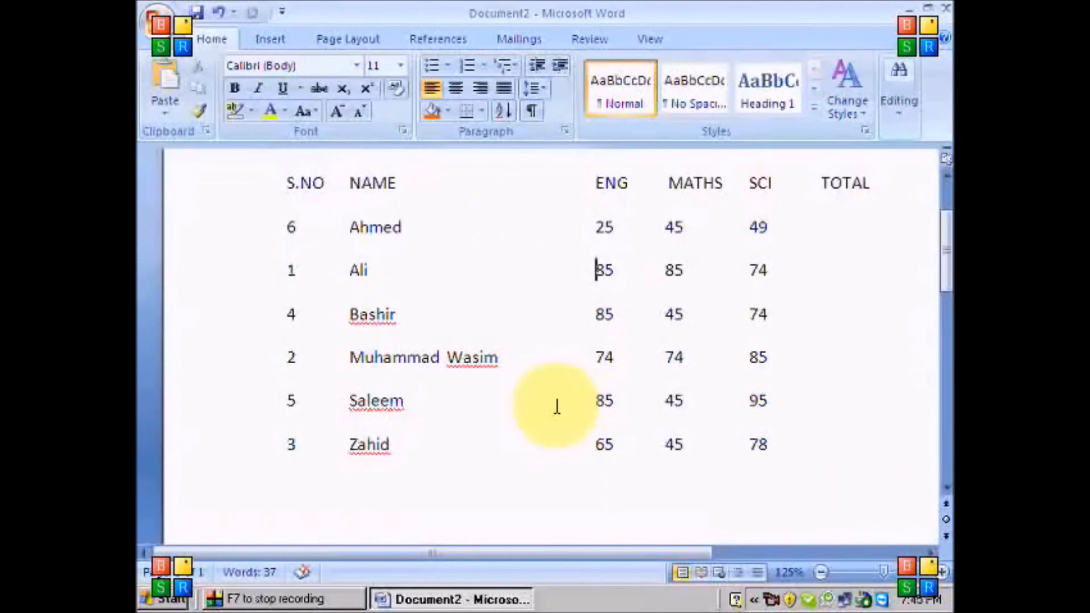
key(ctrl+z)
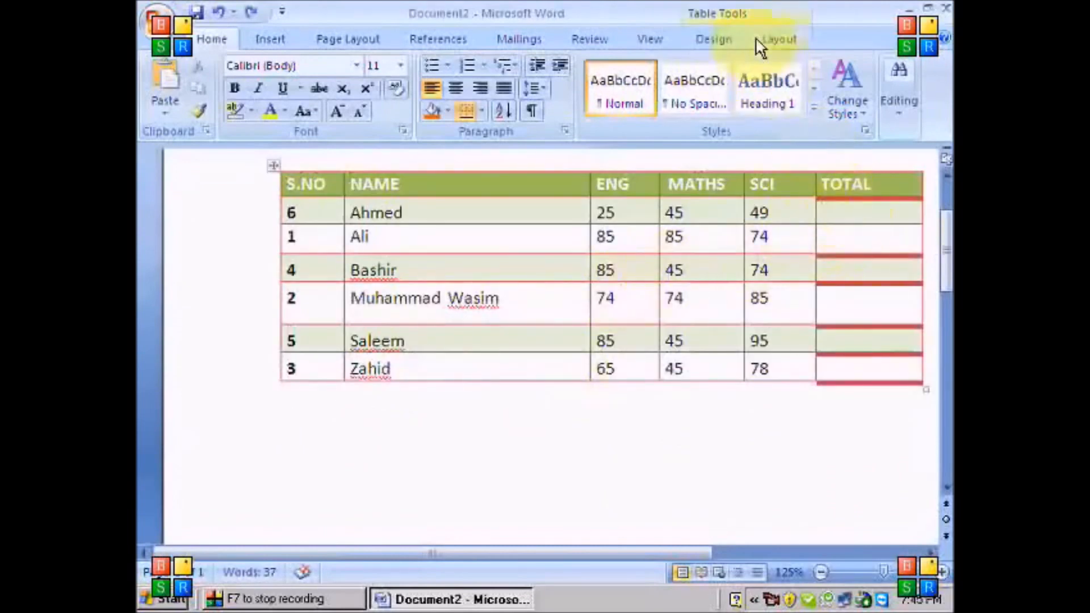
- Insert the formula =SUM(LEFT) in the TOTAL cell of the row with S.NO 6
click(772, 39)
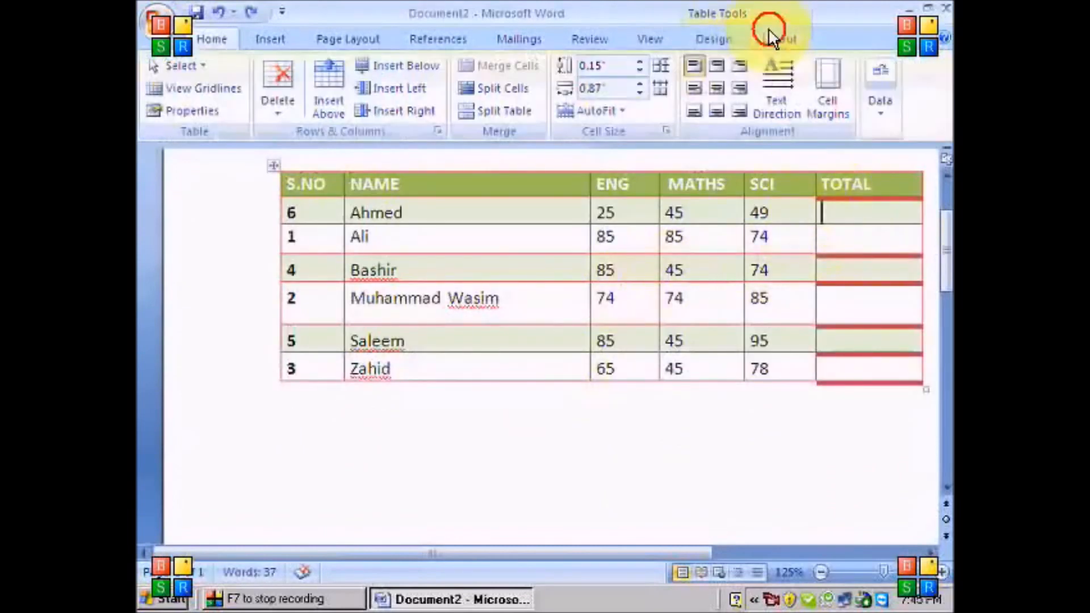
click(893, 134)
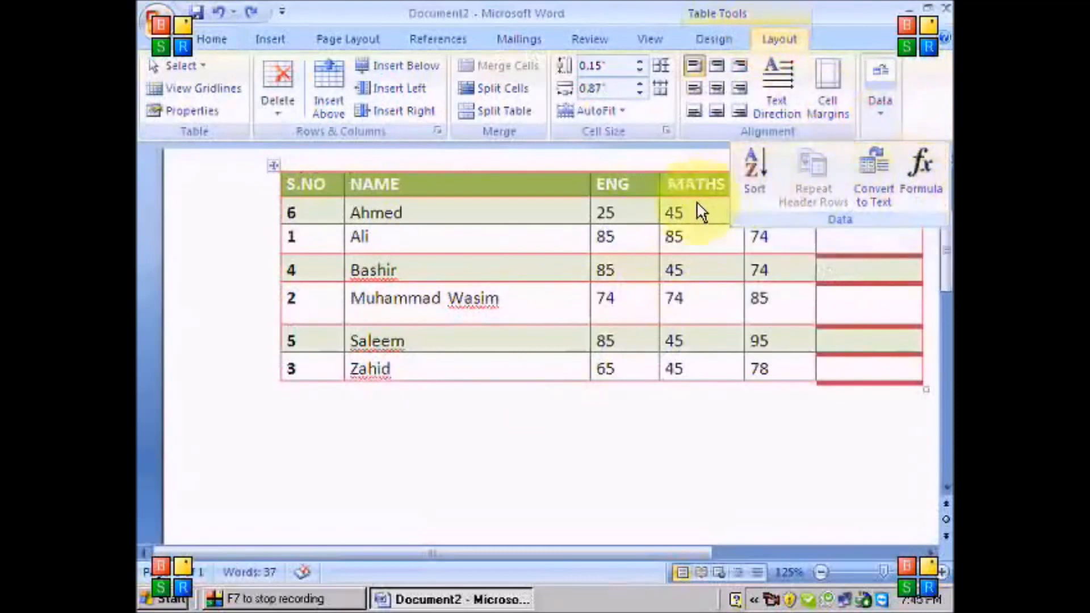
click(831, 213)
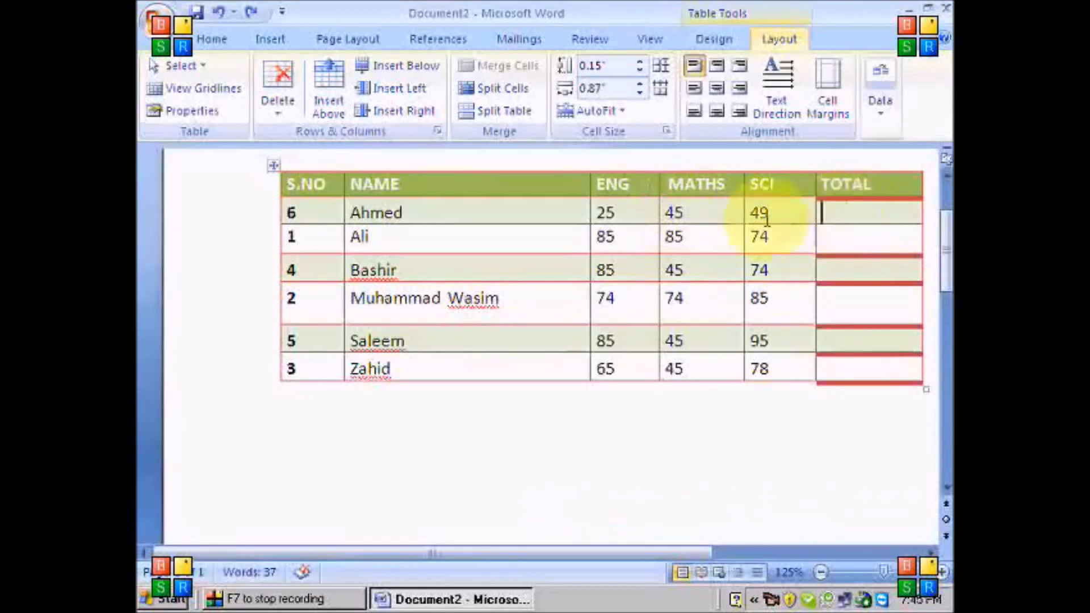
click(889, 108)
click(927, 177)
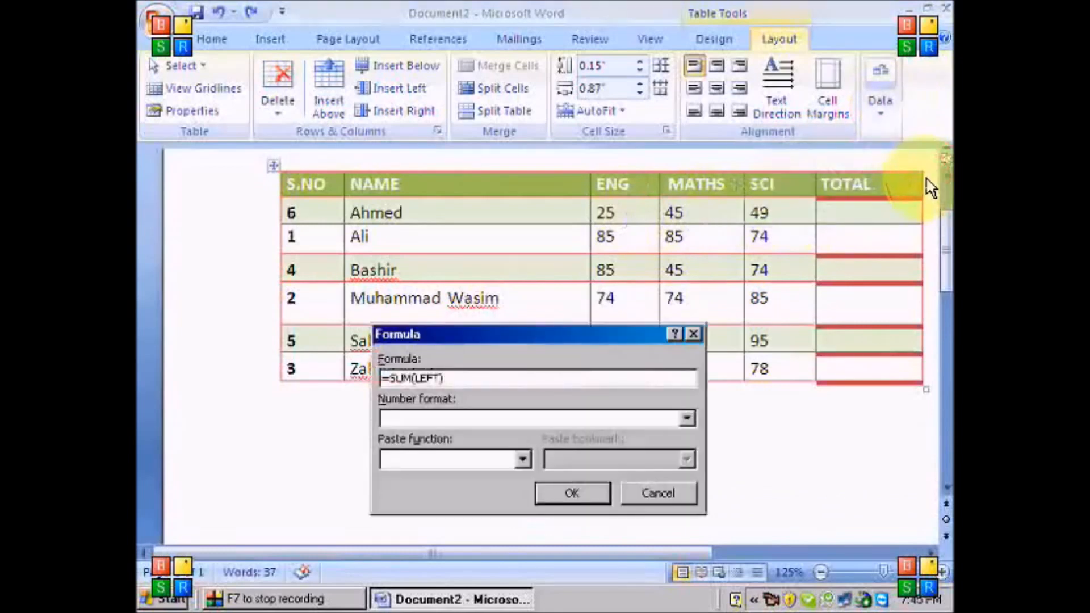
drag(588, 330, 808, 262)
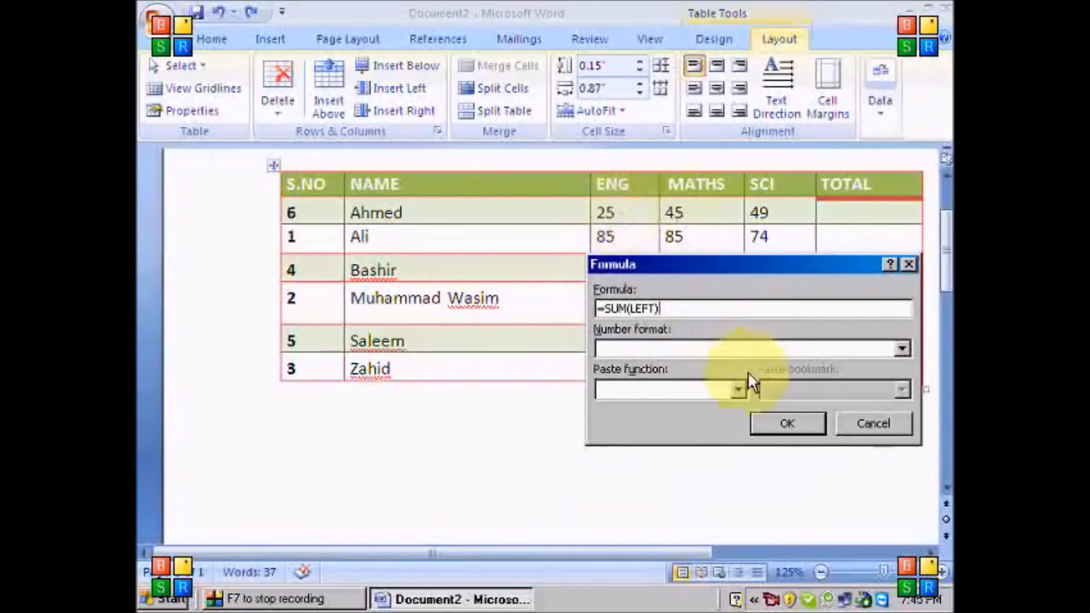
click(789, 423)
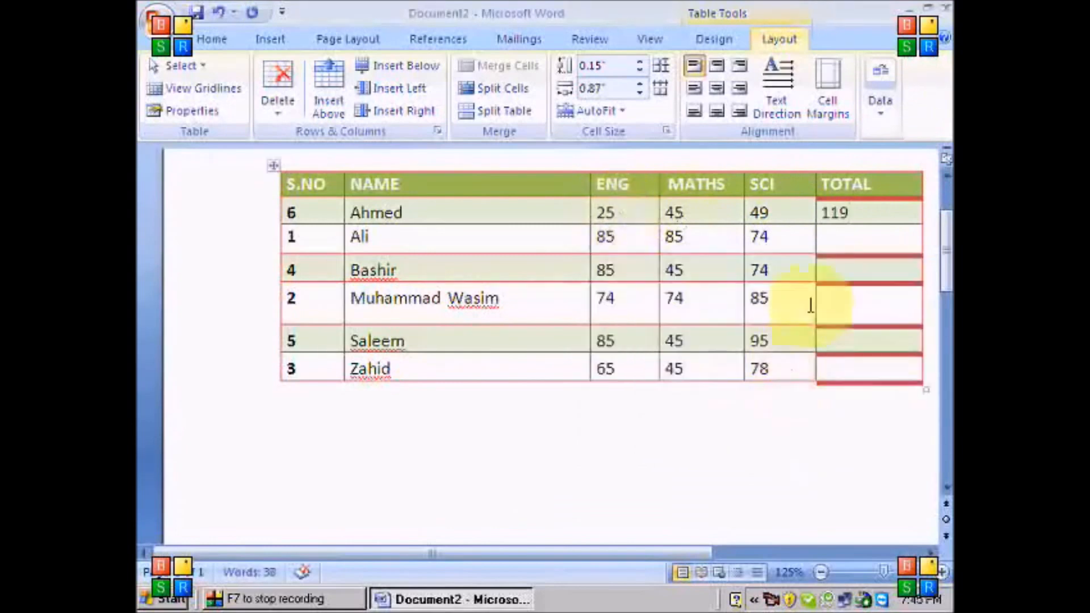
- Insert the formula =SUM(left) in the TOTAL cell of the row with S.NO 1
click(861, 243)
click(877, 101)
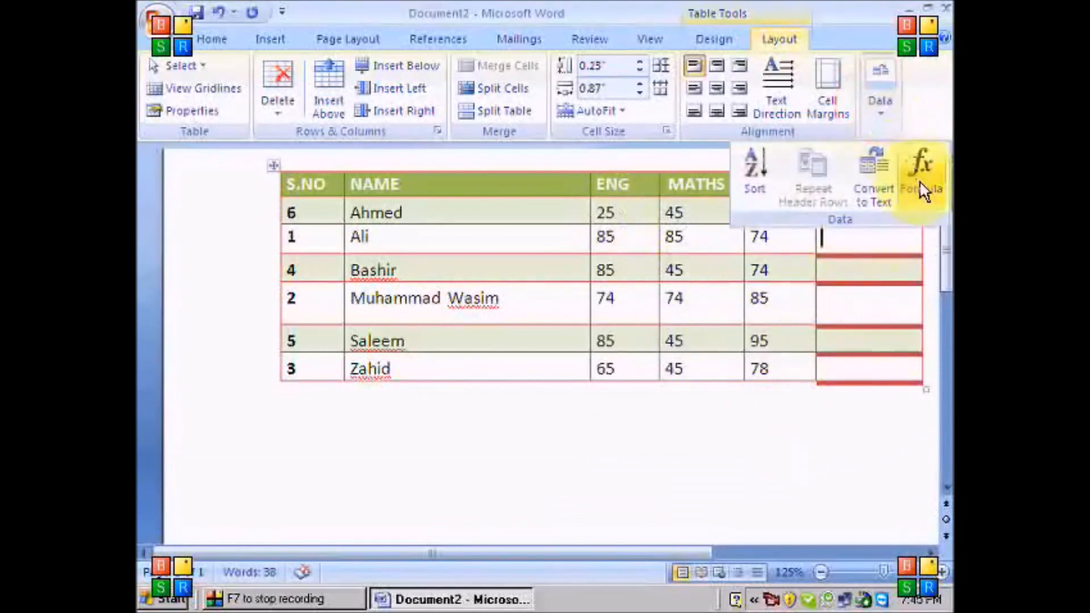
click(921, 185)
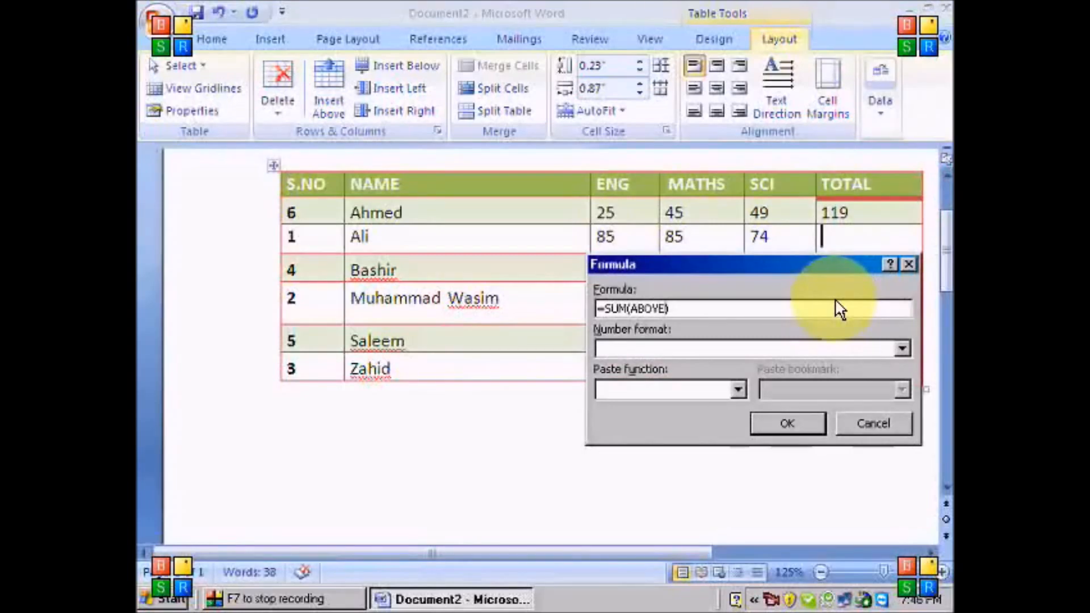
key(BackSpace)
key(BackSpace)
key(BackSpace)
key(BackSpace)
key(BackSpace)
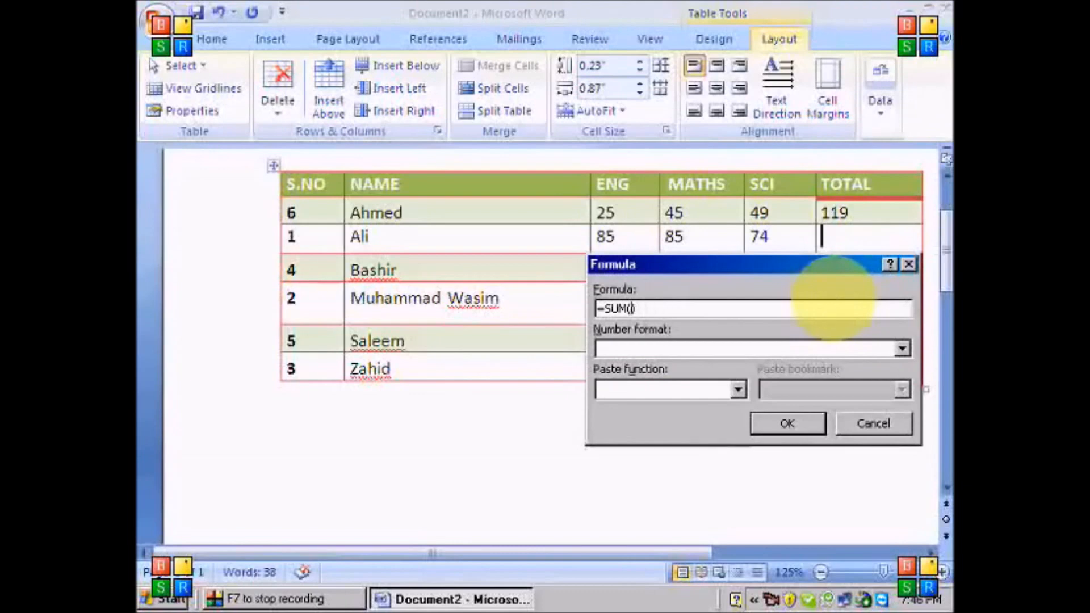
text(left)
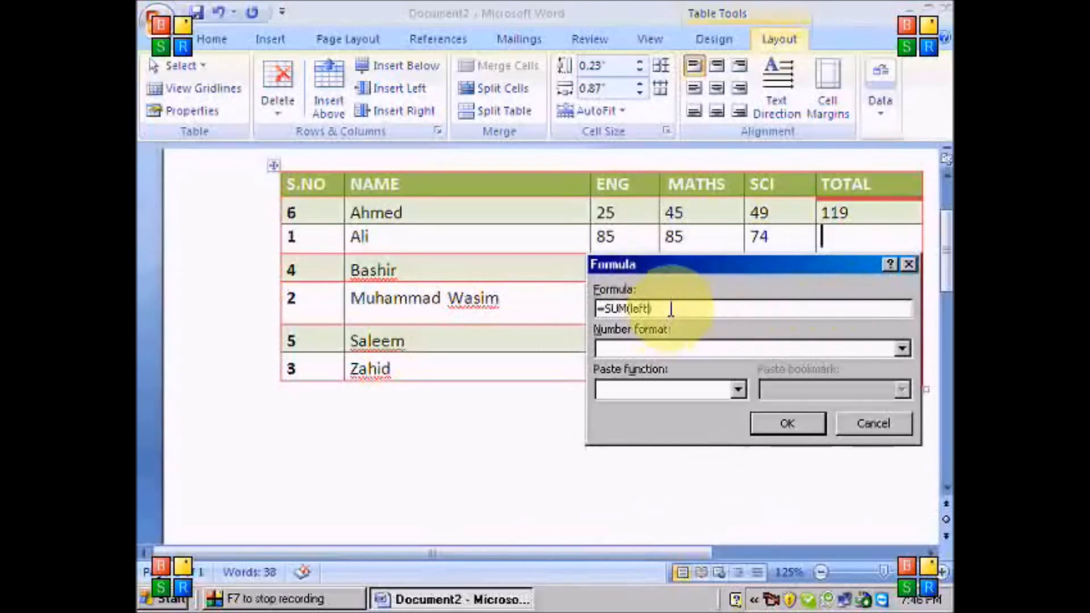
click(783, 420)
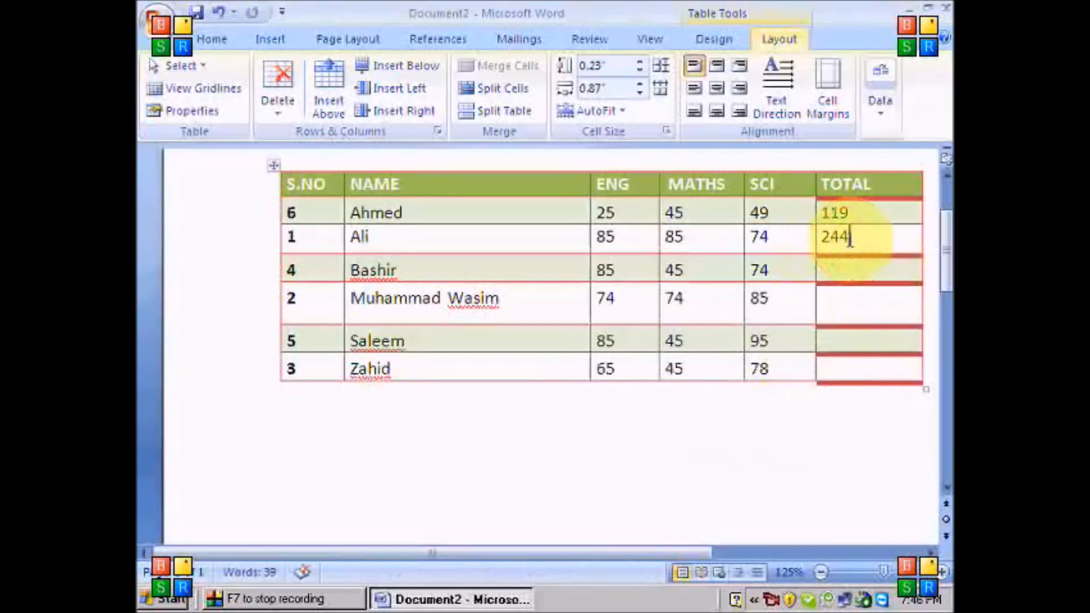
- Copy the TOTAL formula result from the row with S.NO 1 into the TOTAL cells of rows with S.NO 4, 2, 5 and 3
double_click(838, 237)
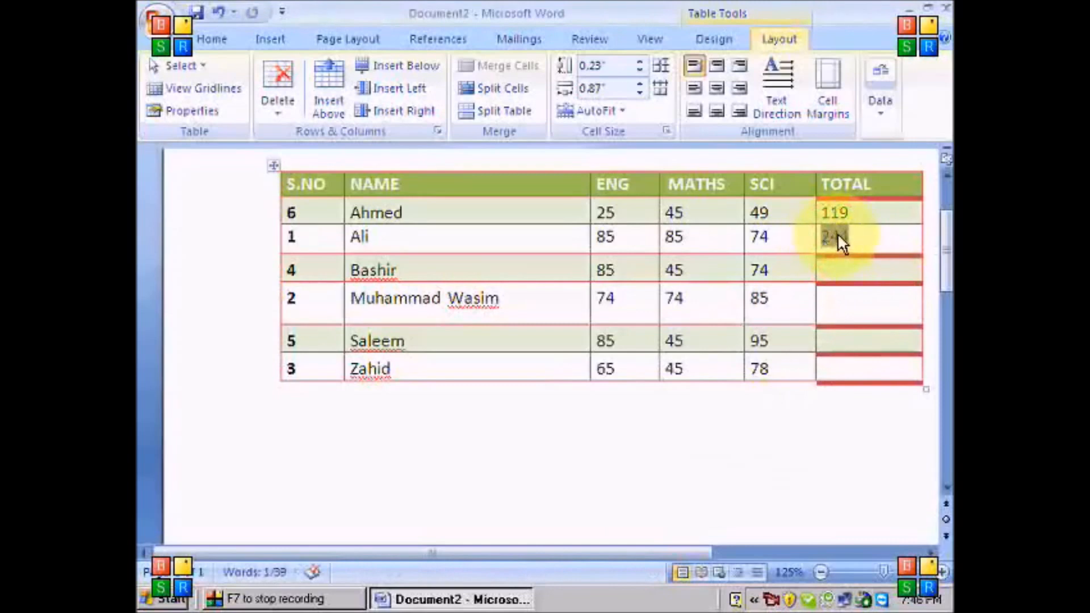
right_click(834, 233)
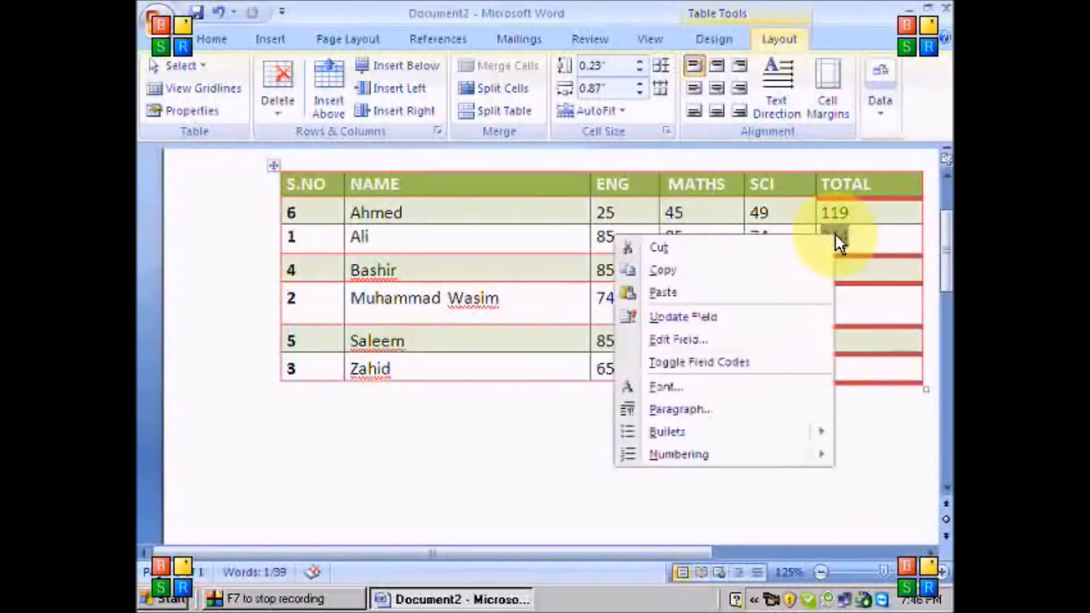
click(790, 270)
click(849, 267)
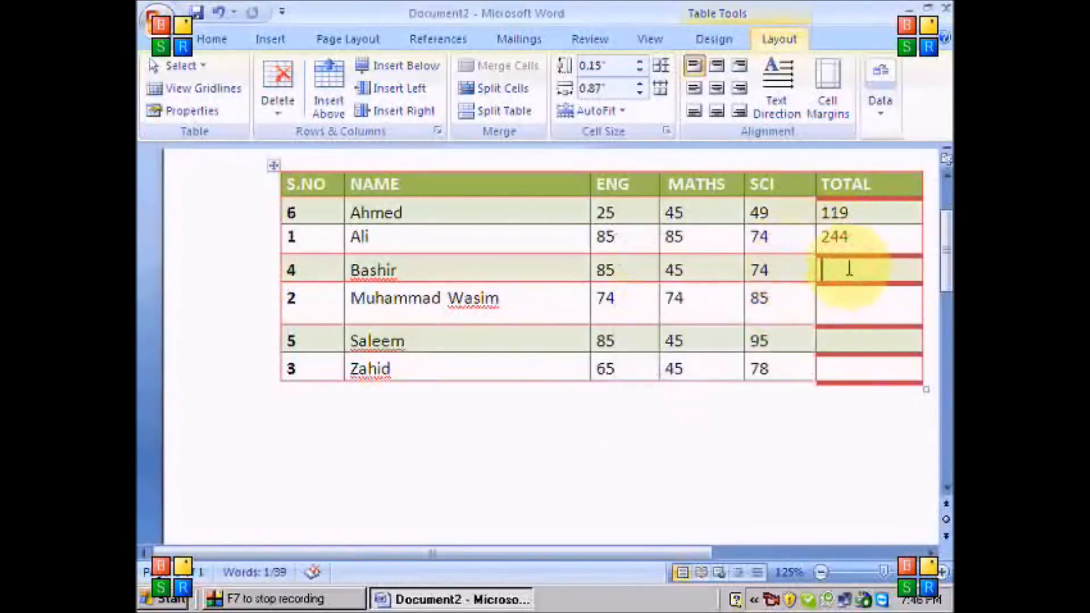
right_click(850, 268)
click(779, 241)
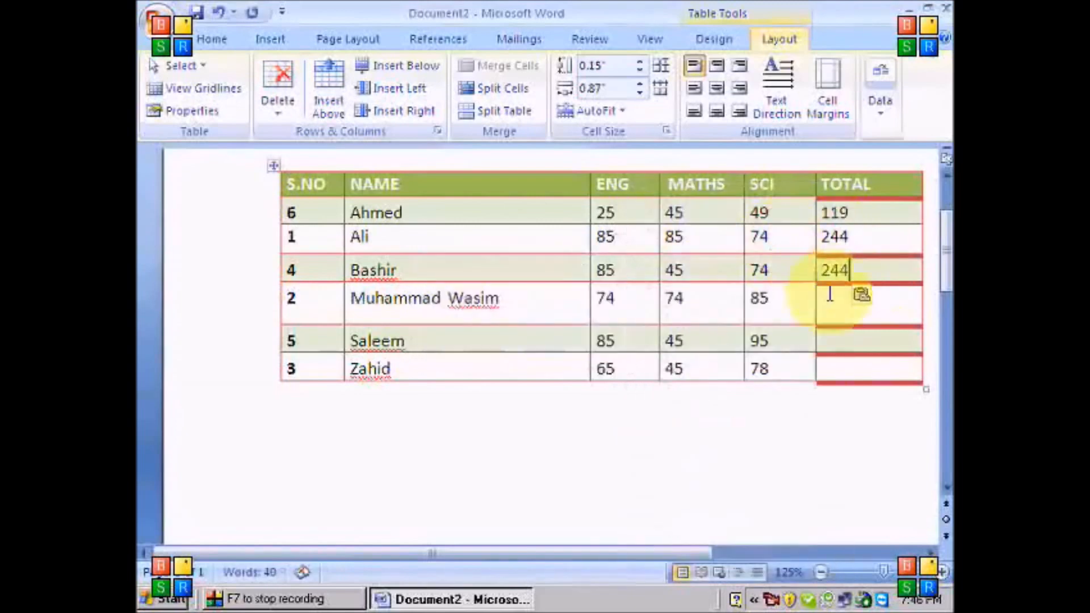
right_click(836, 301)
click(755, 250)
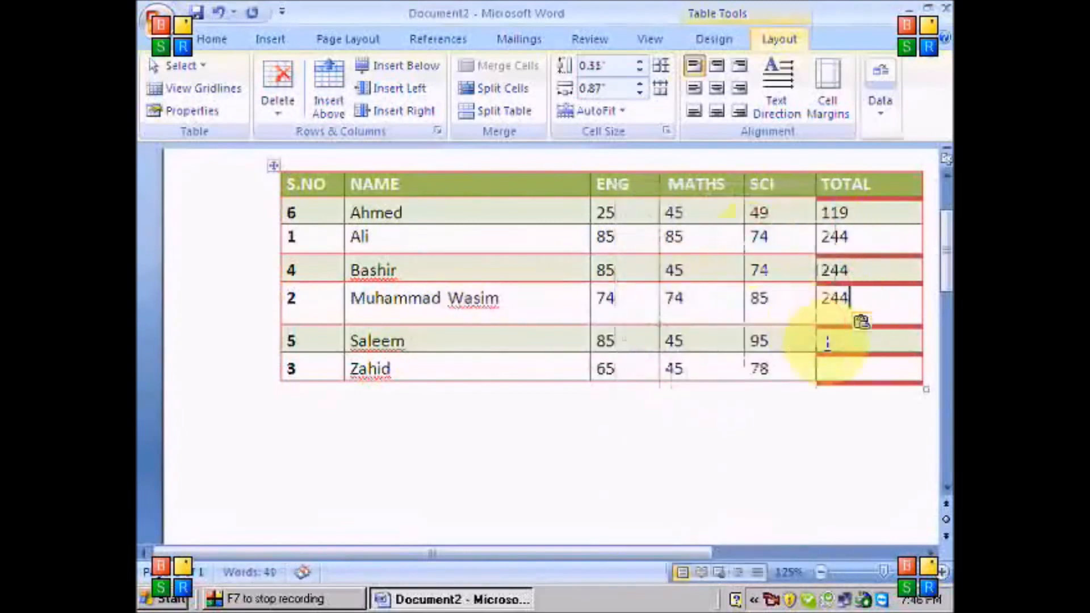
right_click(829, 343)
click(766, 251)
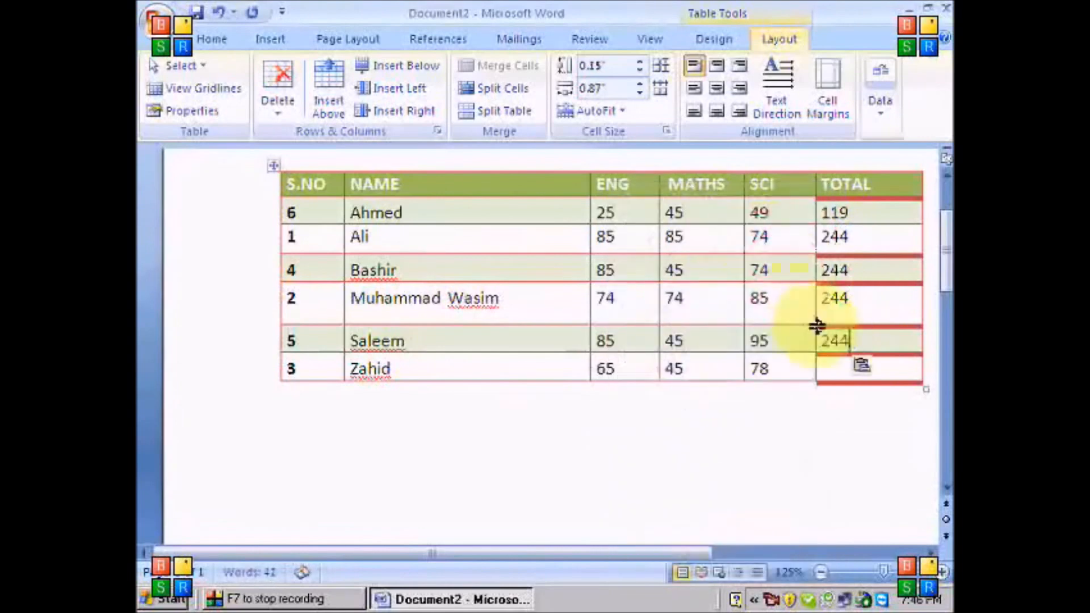
right_click(835, 366)
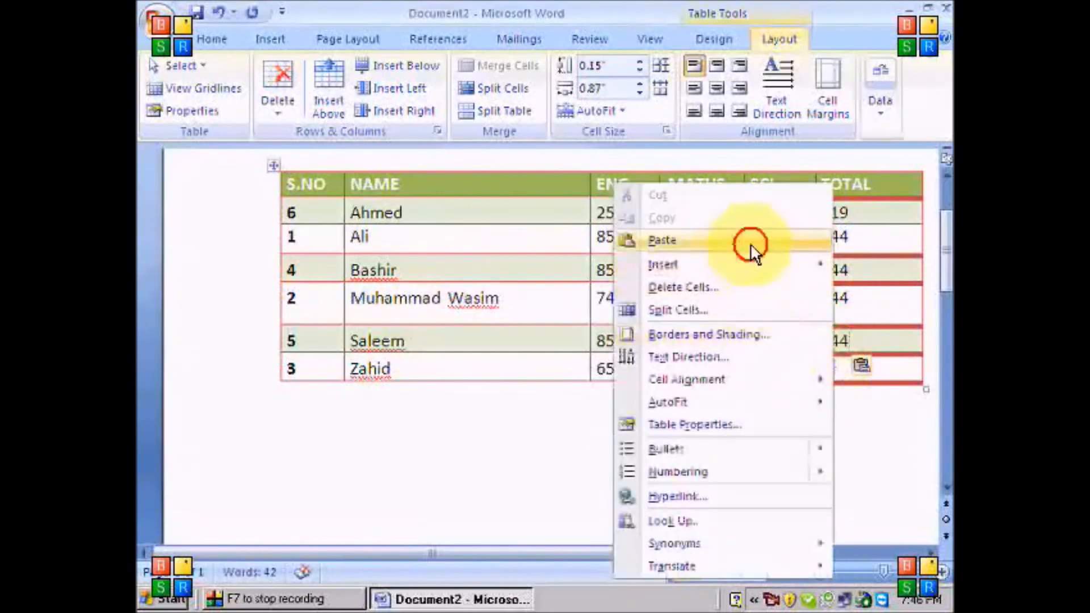
click(749, 241)
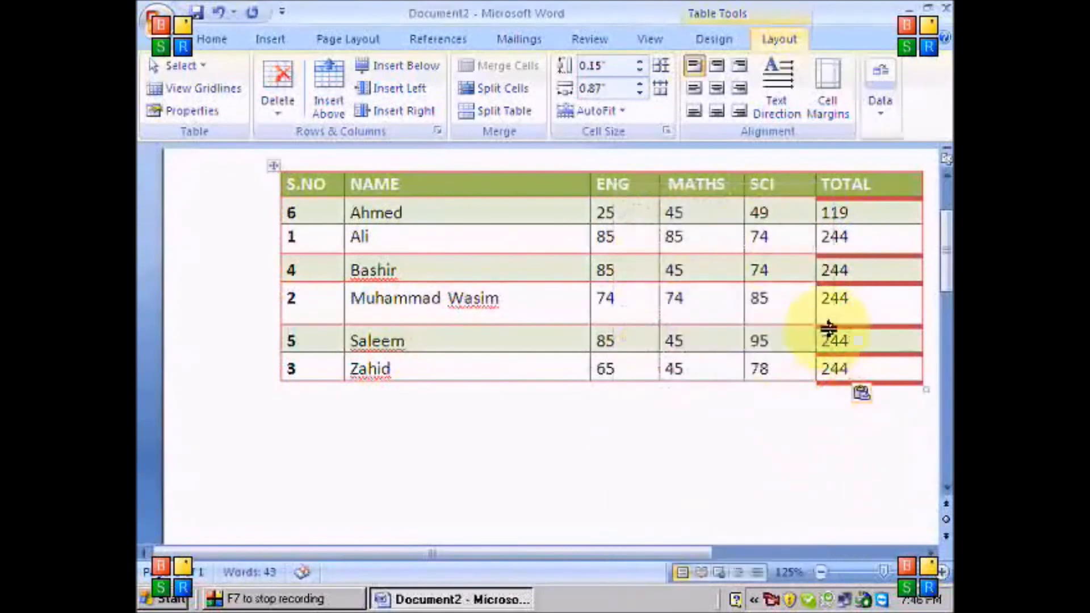
- Update the pasted formula fields in the TOTAL cells of the rows with S.NO 4, 2, 5 and 3
click(836, 271)
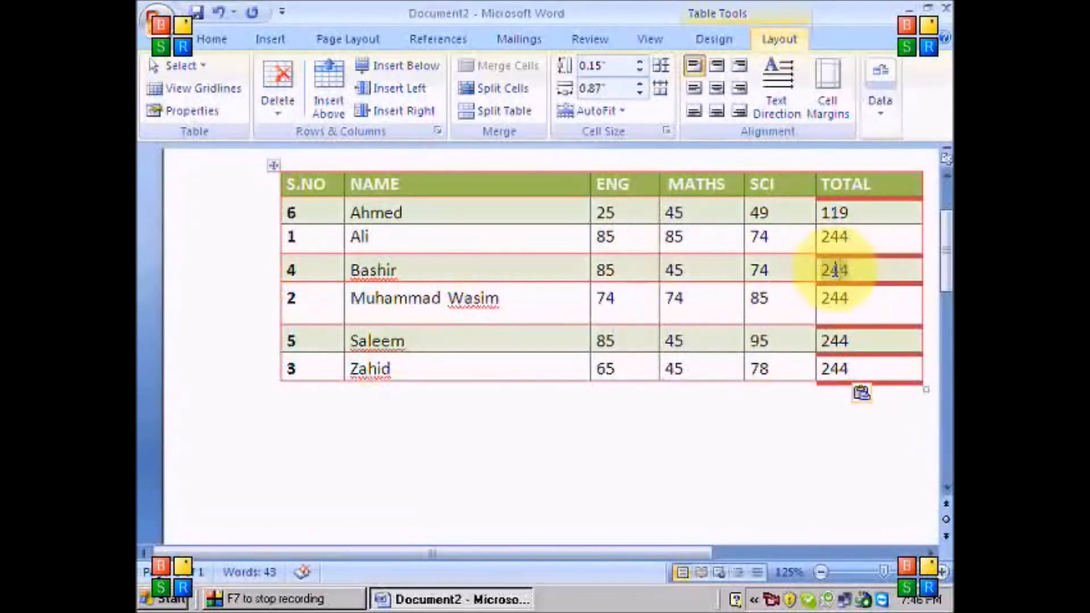
right_click(836, 270)
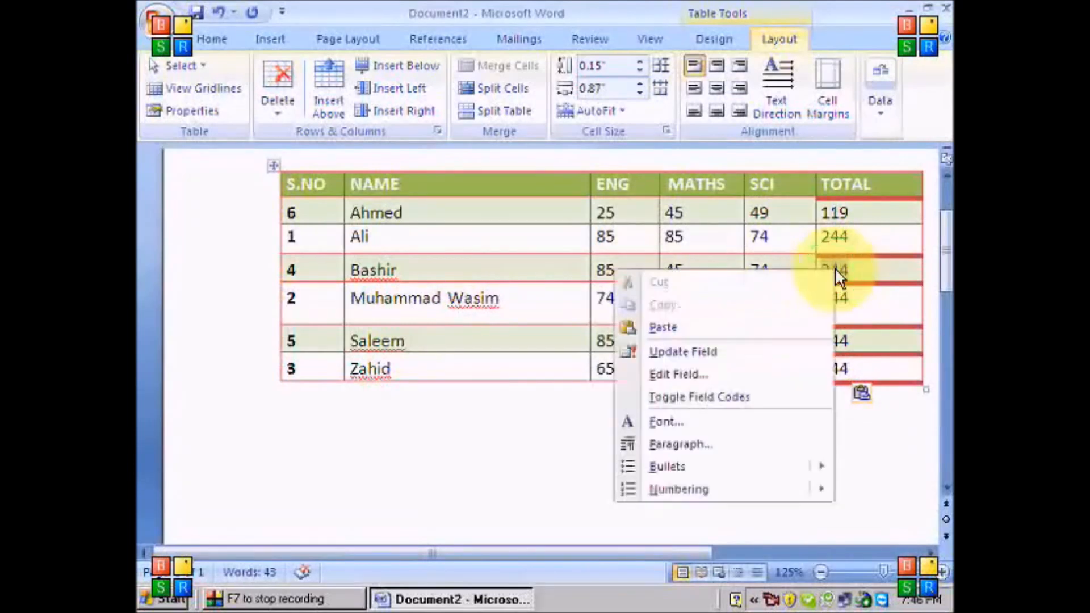
click(774, 352)
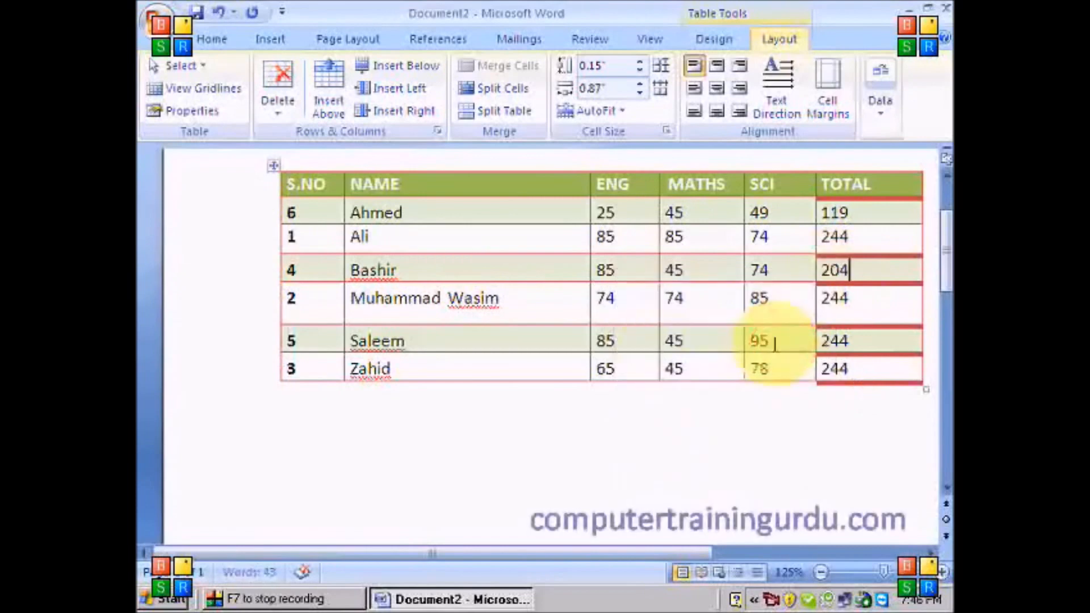
click(836, 299)
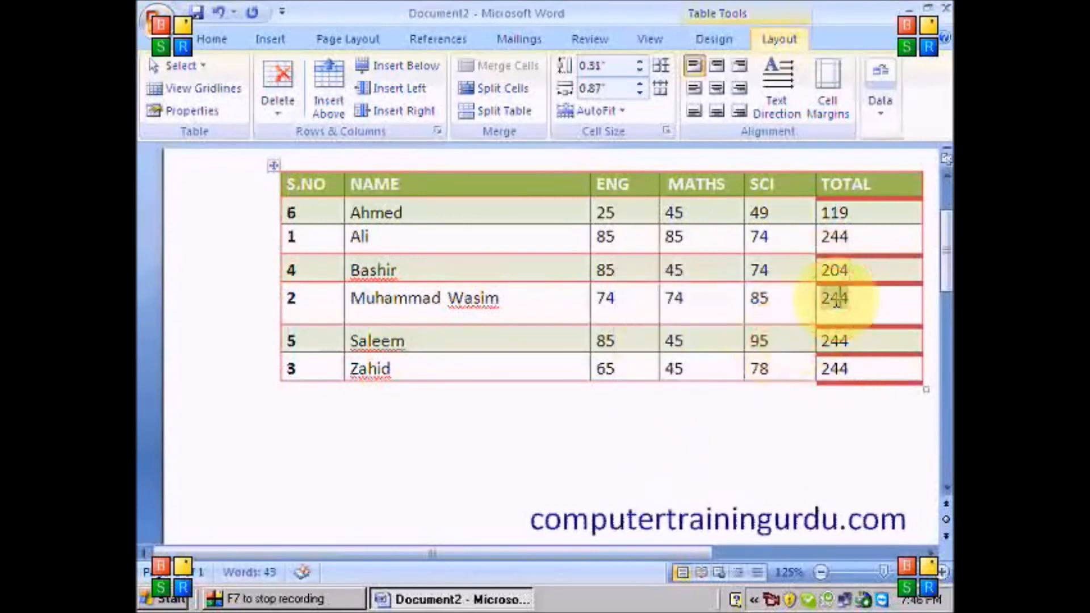
right_click(836, 299)
click(798, 382)
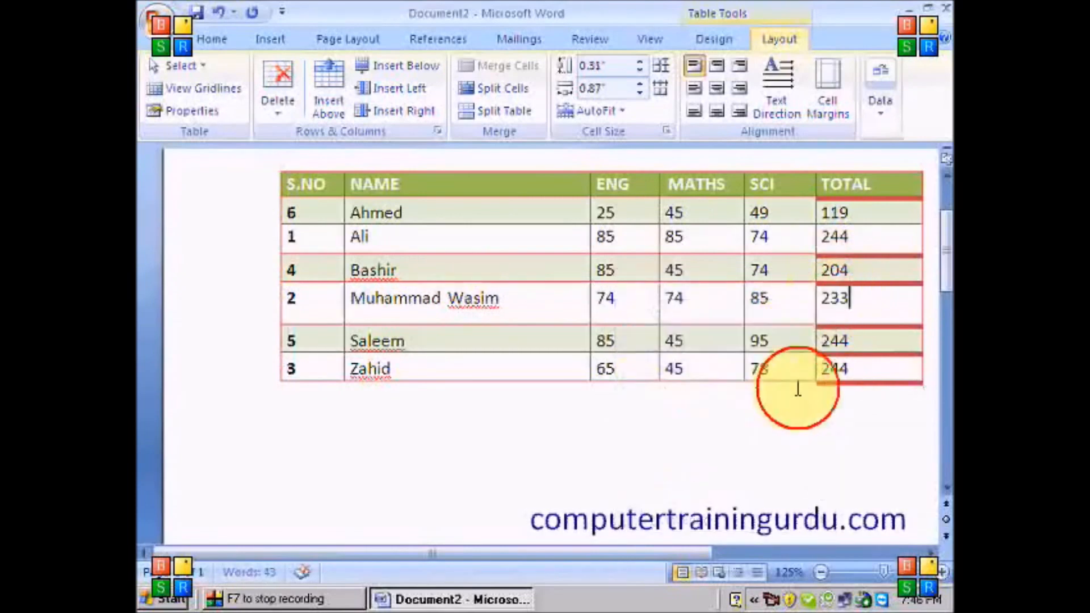
click(839, 343)
right_click(838, 344)
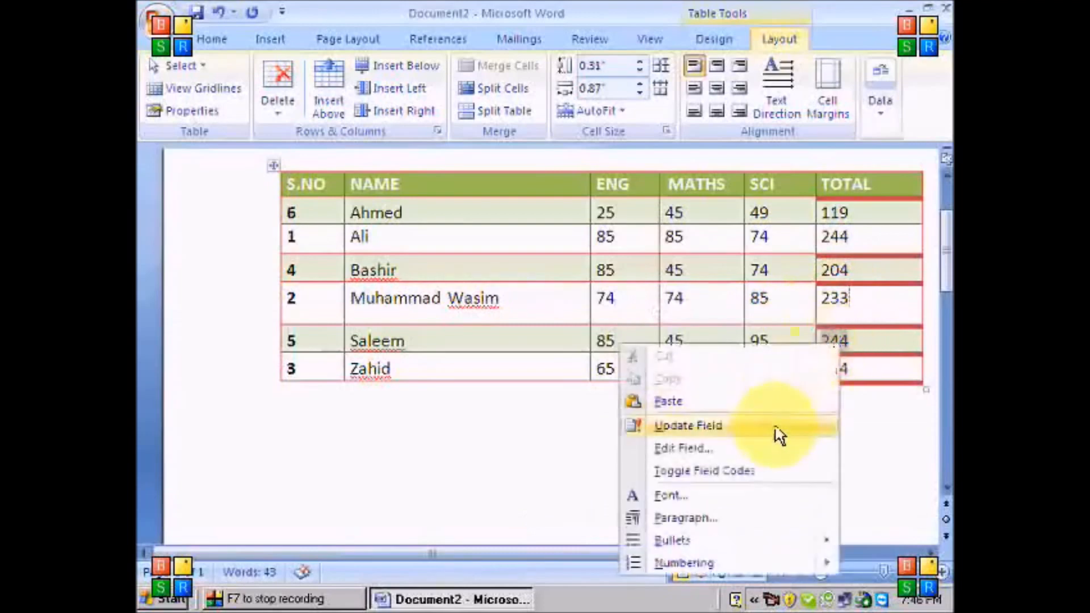
click(778, 433)
click(839, 371)
right_click(839, 370)
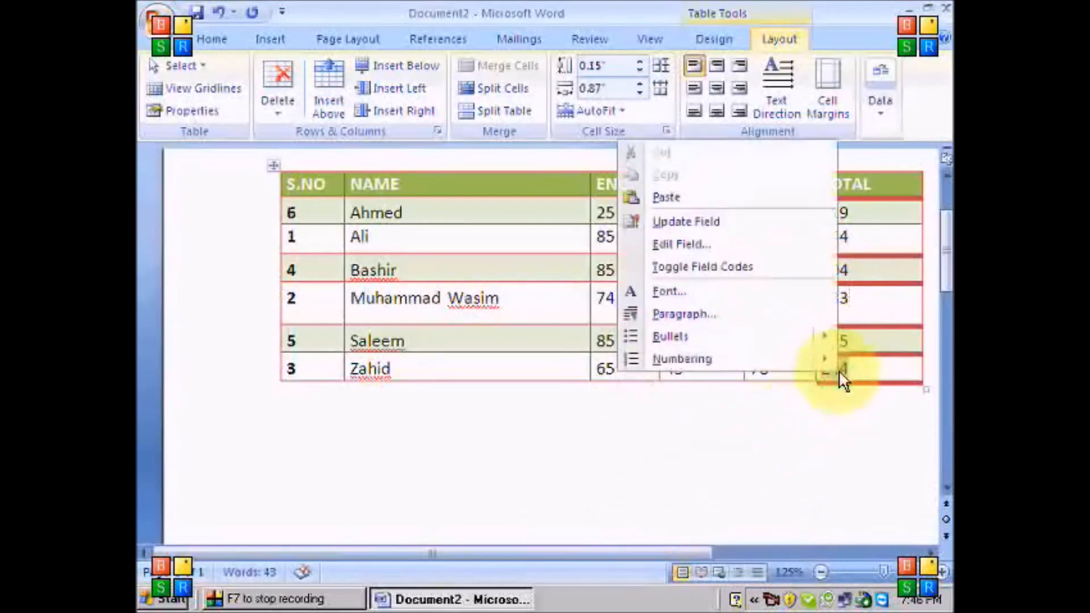
click(768, 223)
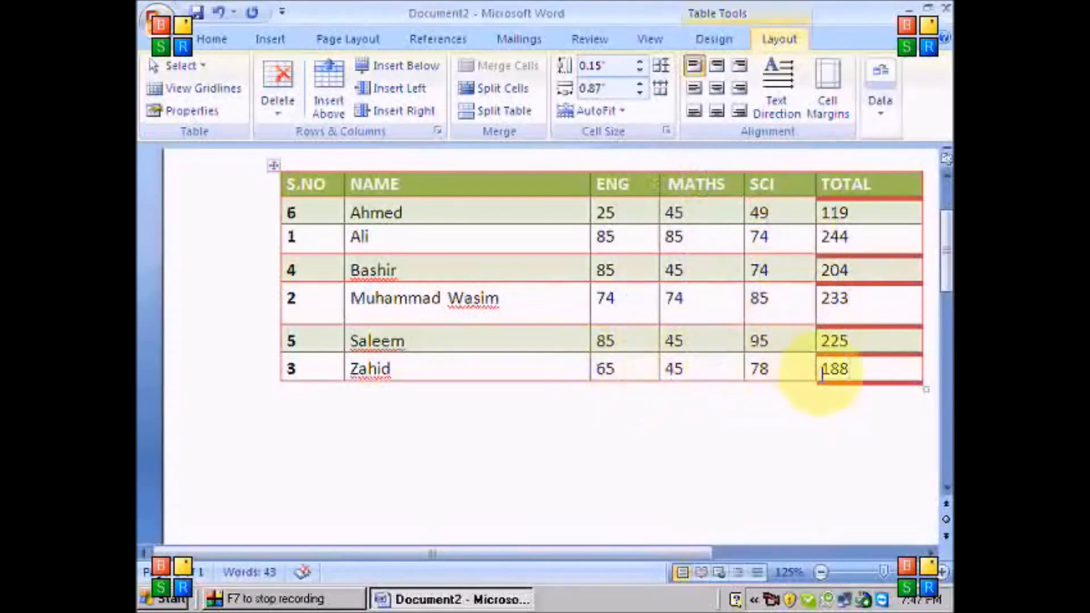
- Change the ENG, MATHS and SCI marks in the row with S.NO 3 to 10 each
click(637, 367)
key(BackSpace)
key(BackSpace)
text(10)
key(Tab)
text(10)
key(Tab)
text(10)
key(Tab)
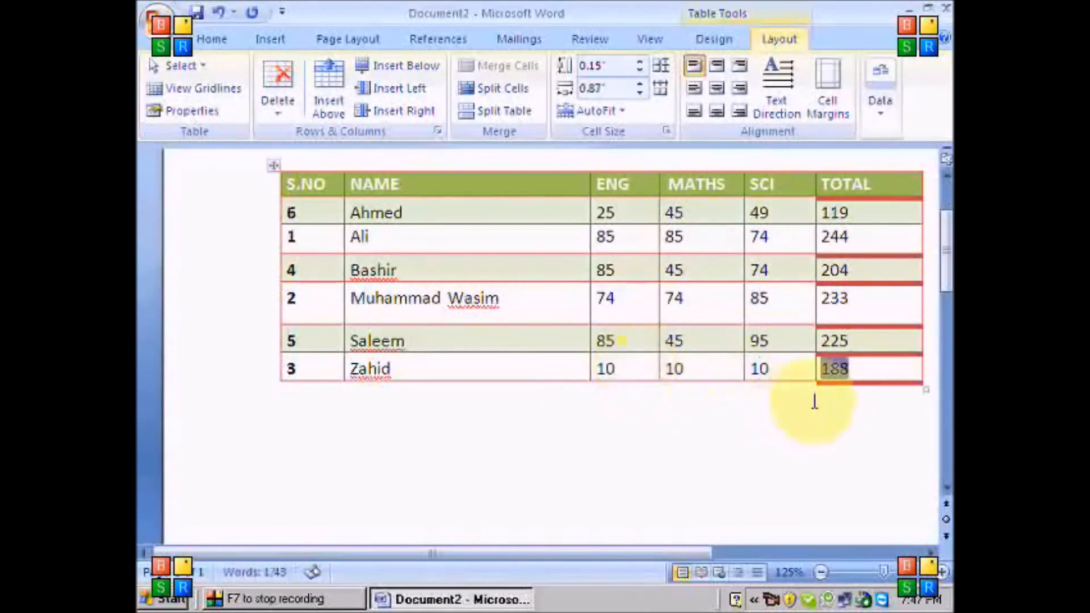
click(880, 409)
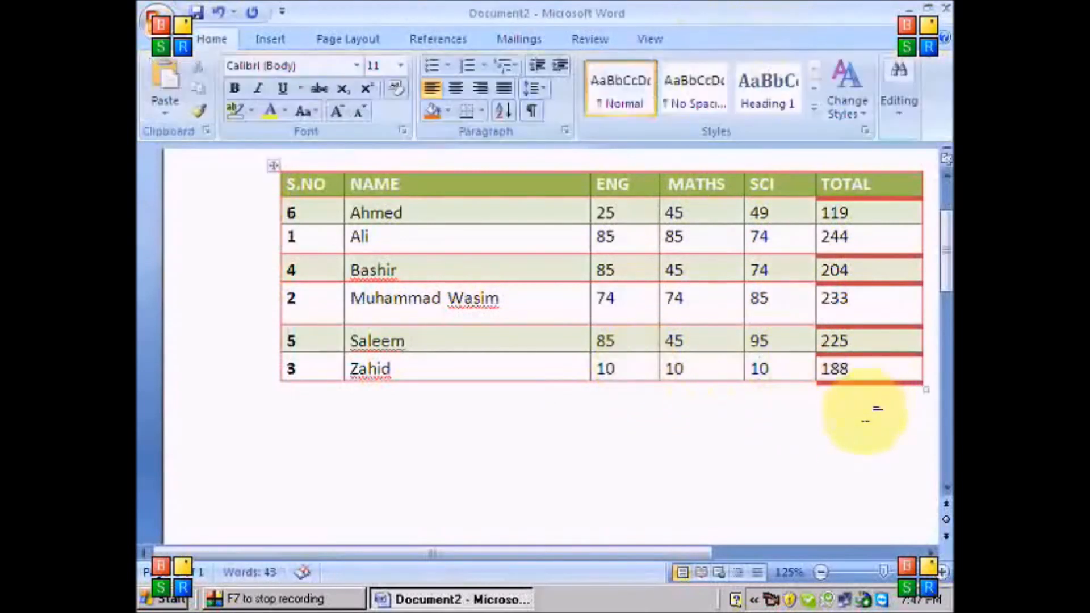
- Update the TOTAL formula field of the row with S.NO 3 to recalculate from its changed marks
click(834, 370)
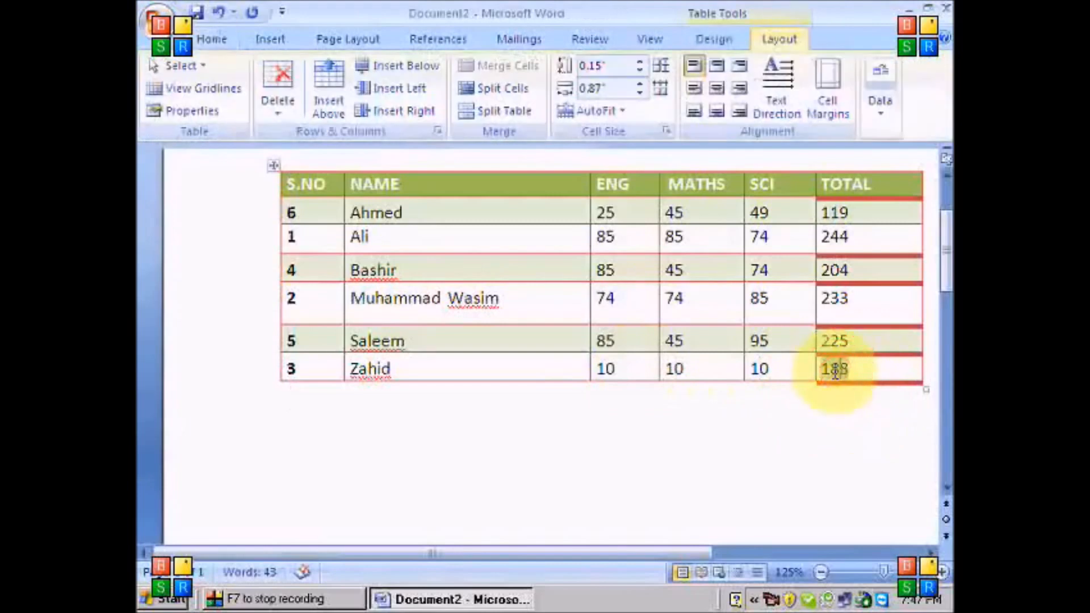
right_click(835, 370)
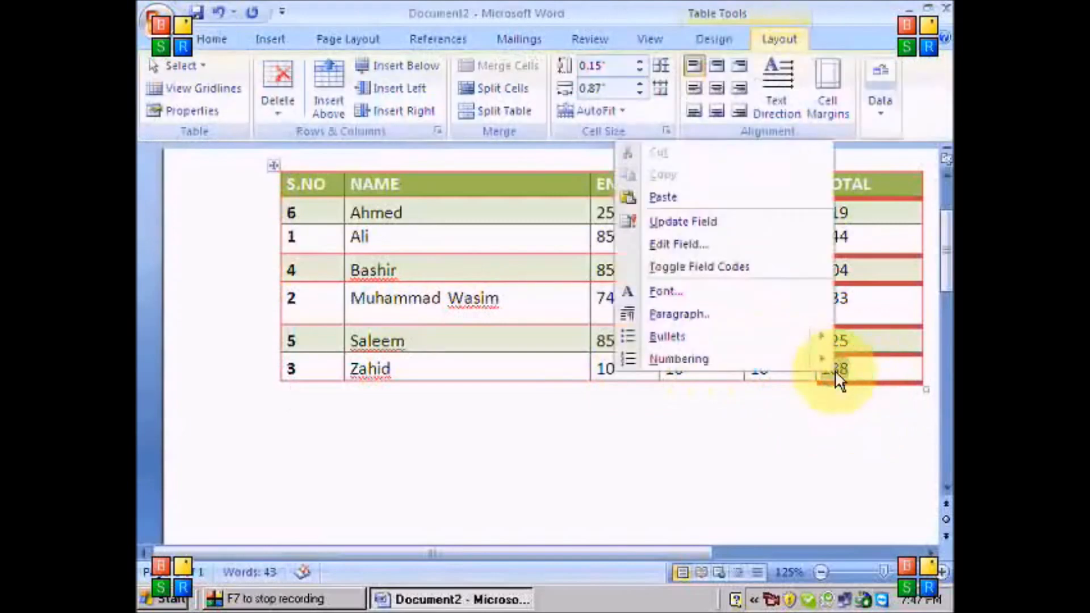
click(747, 224)
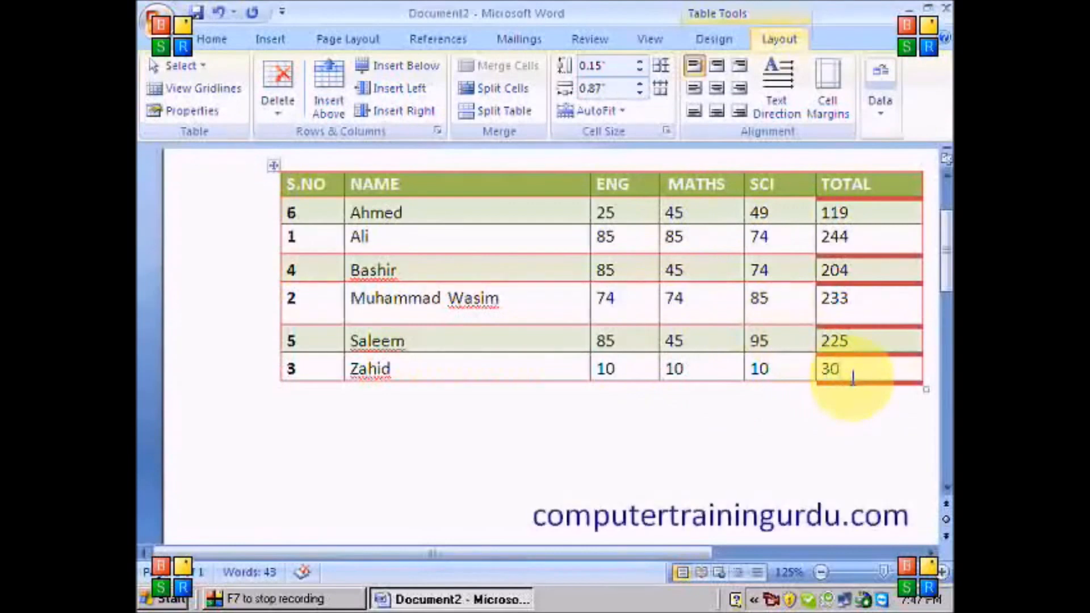
key(F7)
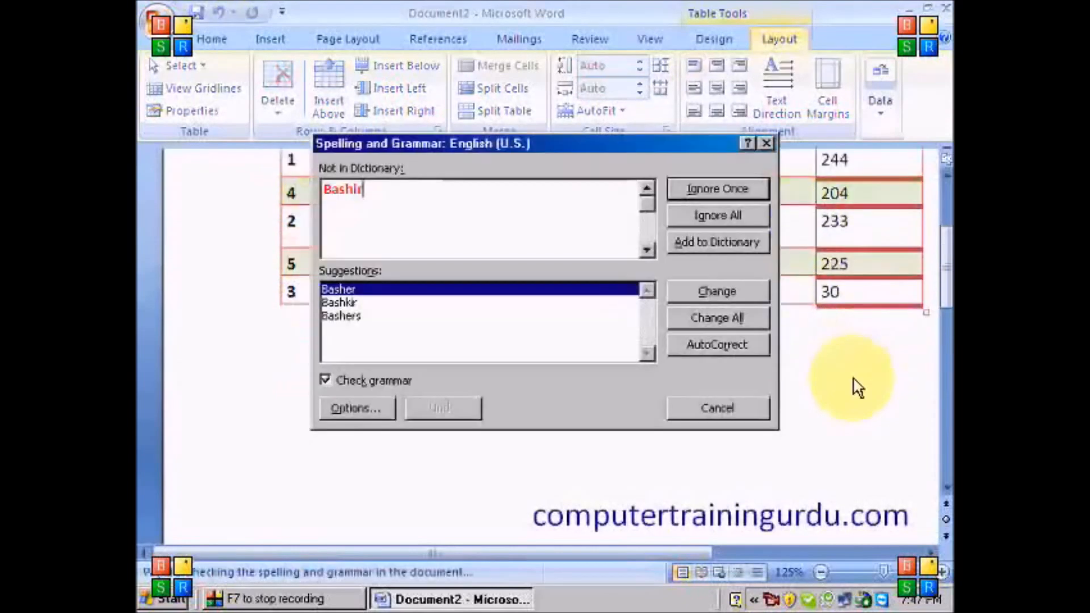